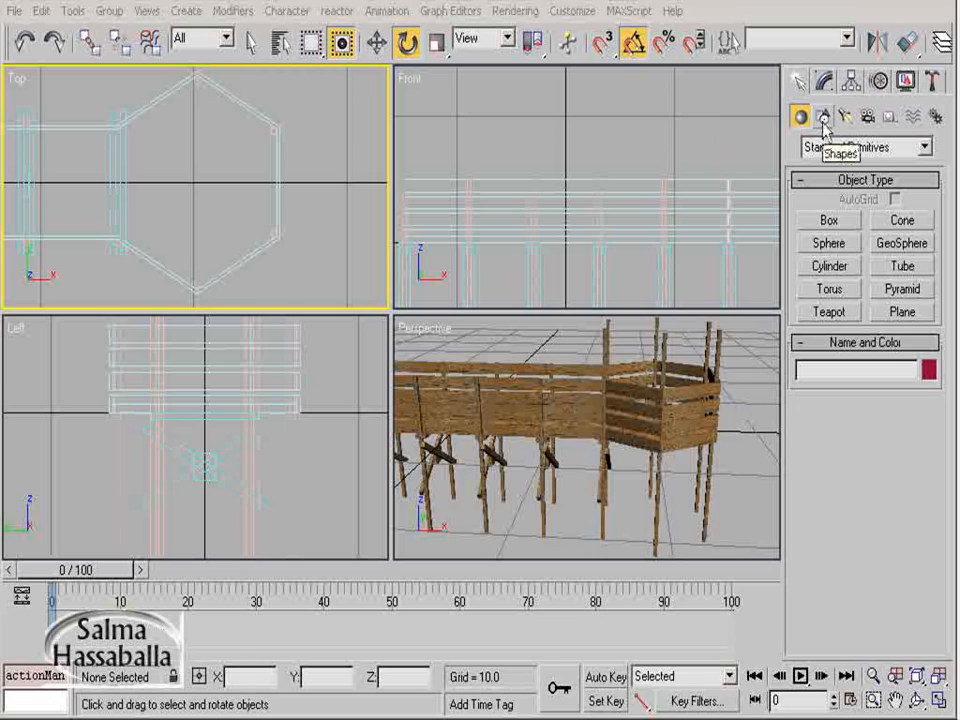
Step: Draw a six-sided NGon spline over the hexagonal platform in the Top view and set its radius to 6.5
left_click(824, 117)
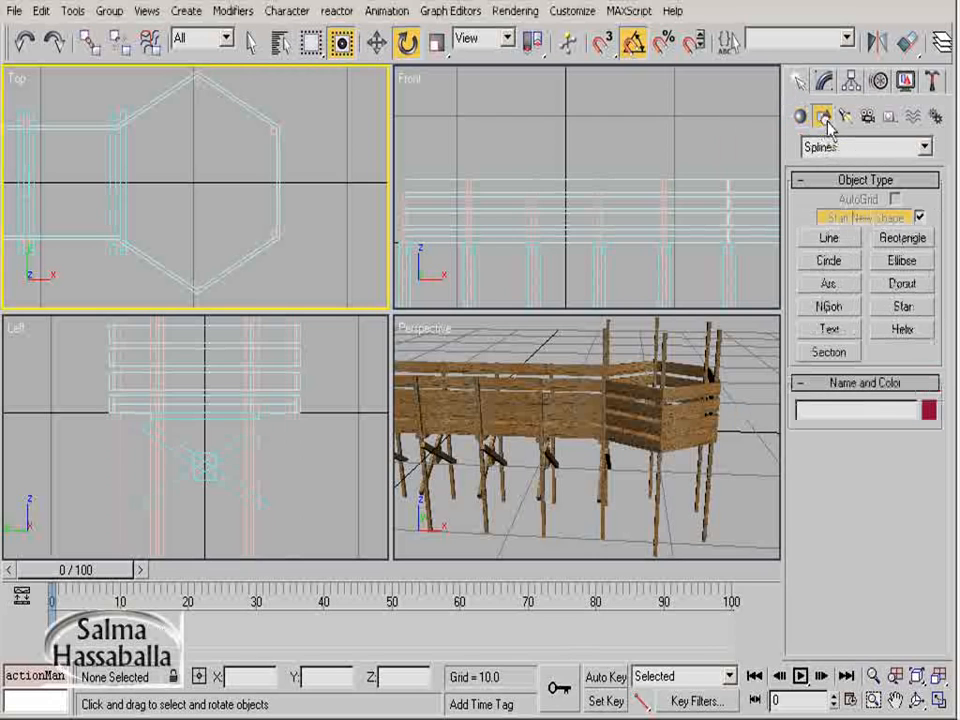
left_click(829, 306)
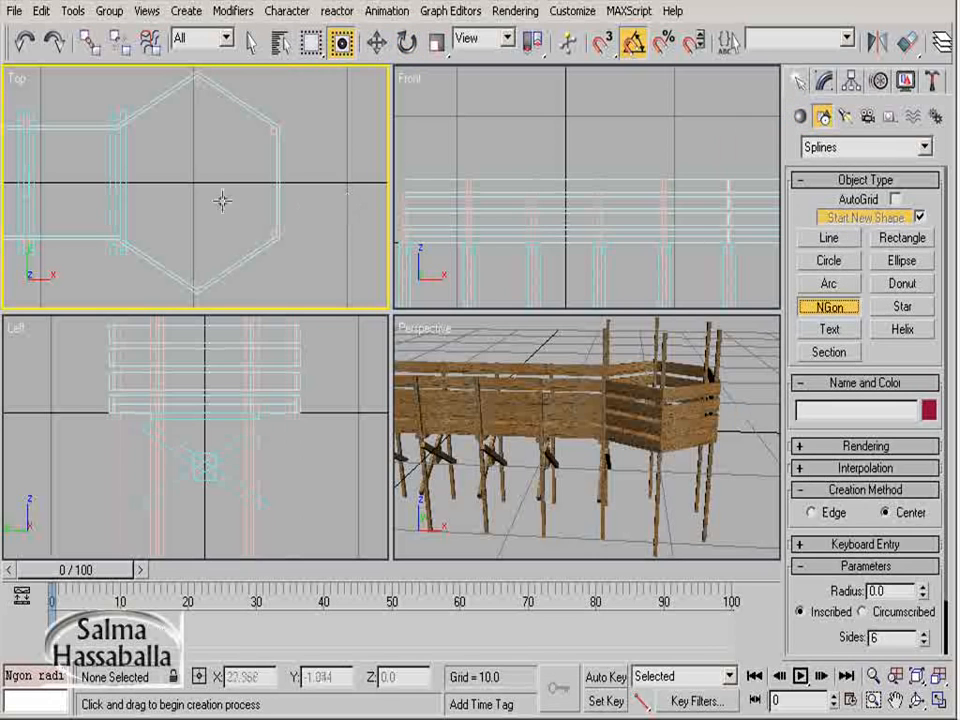
left_click_drag(166, 160, 238, 230)
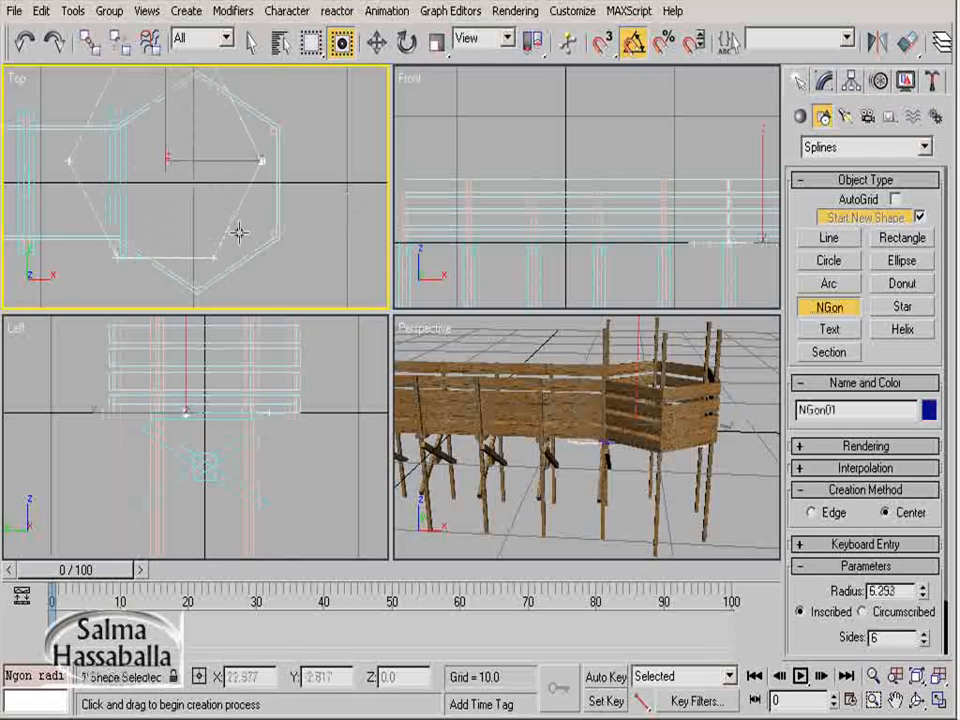
double_click(903, 591)
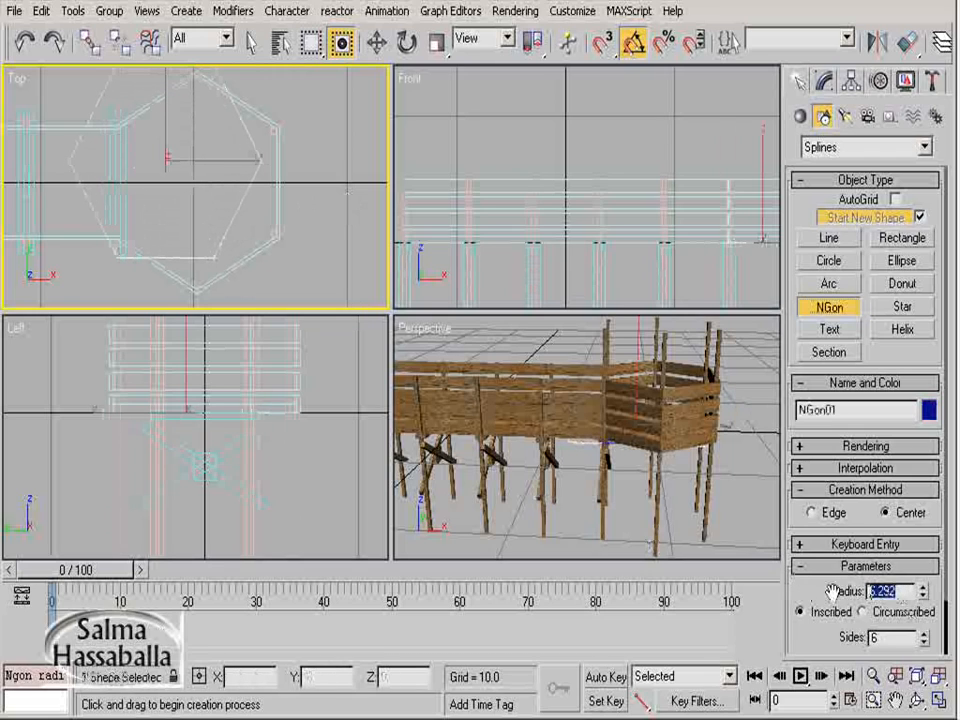
type("8.5")
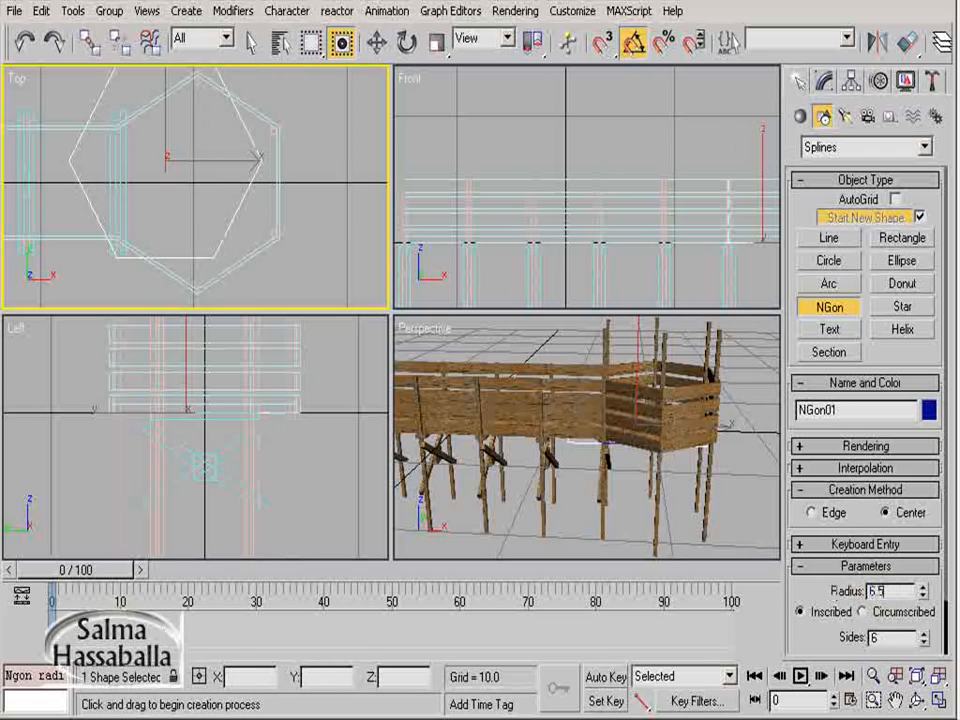
key("Return")
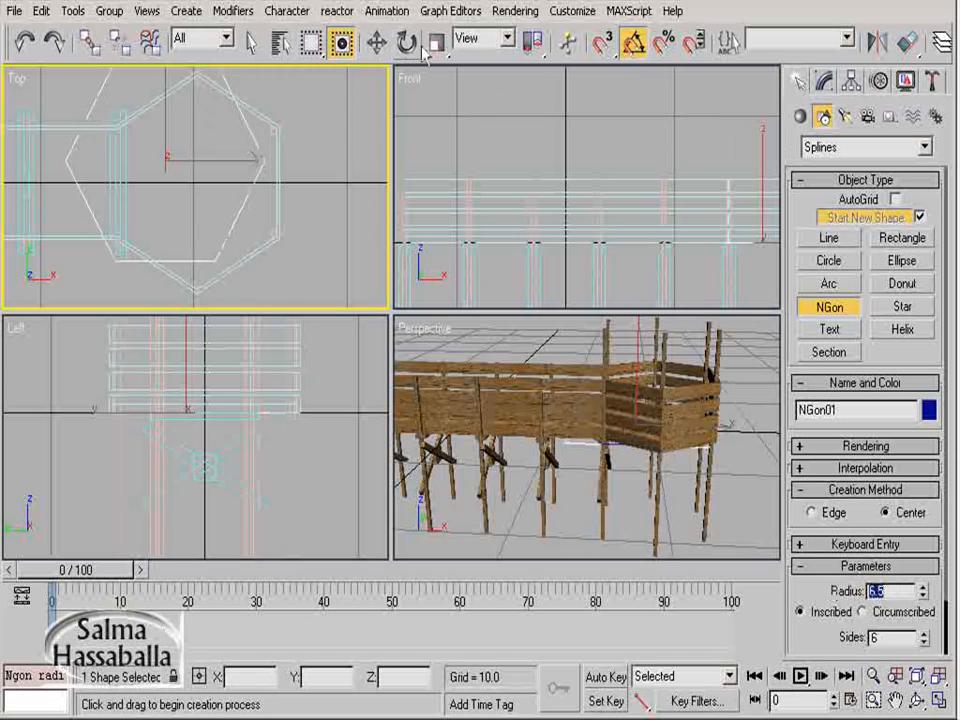
Step: Move the NGon to X 20, Y 0 and rotate it -30 degrees about Z to align with the platform
left_click(377, 43)
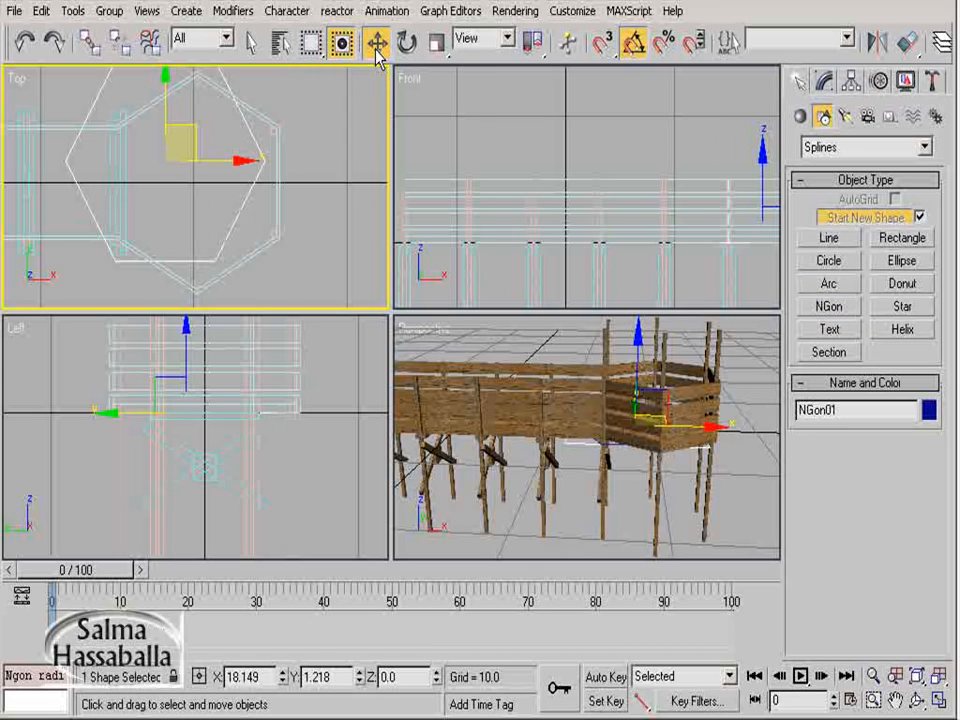
right_click(359, 678)
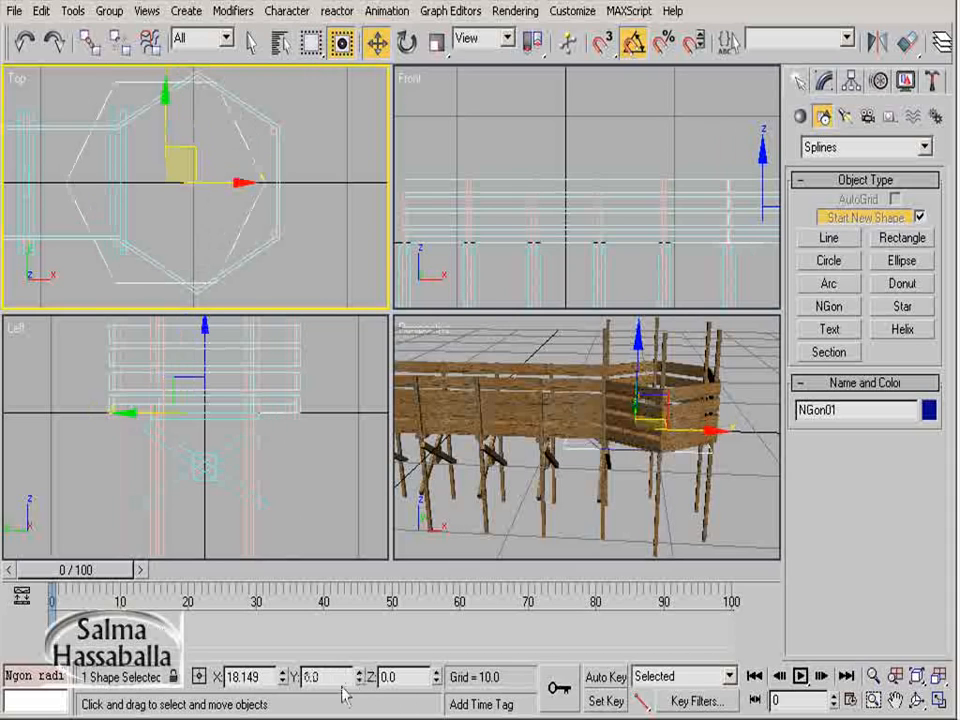
left_click_drag(260, 677, 227, 681)
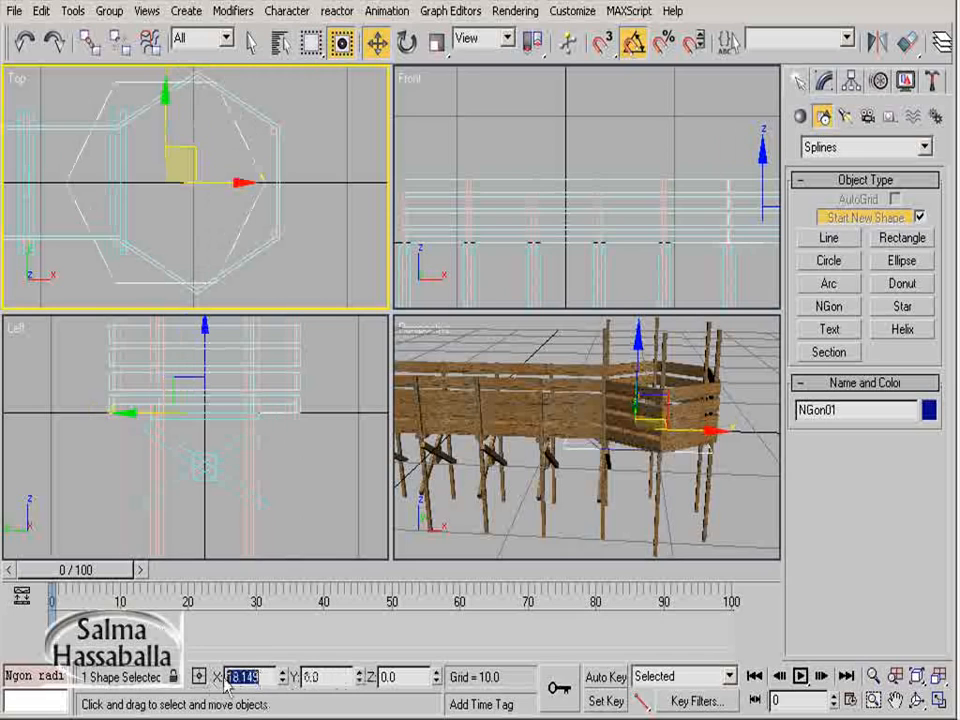
type("20")
key("Return")
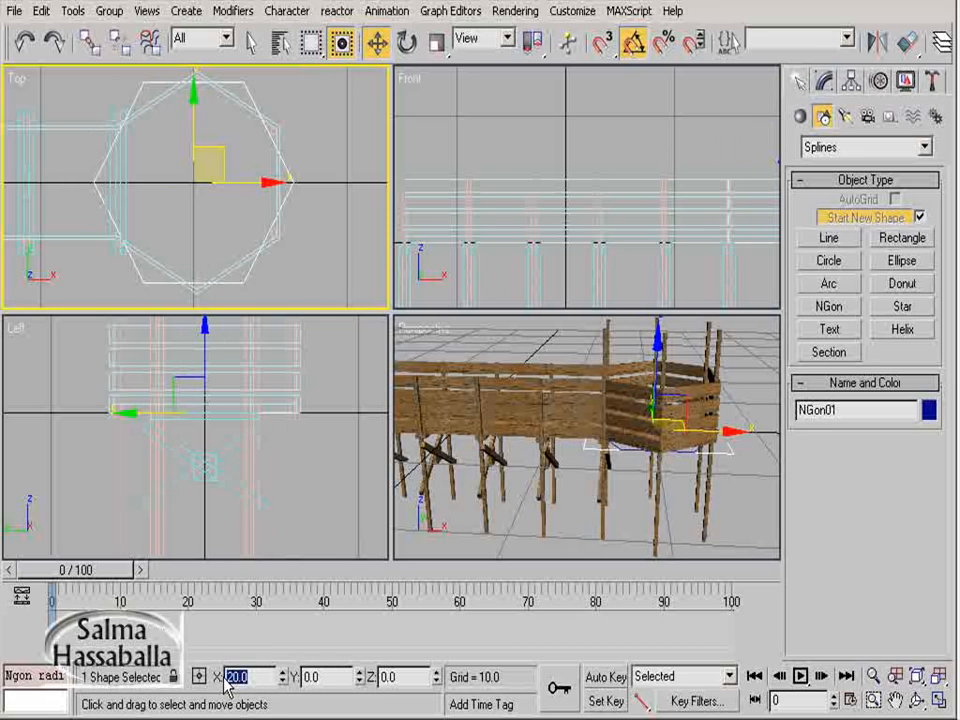
left_click(406, 50)
left_click_drag(242, 139, 279, 129)
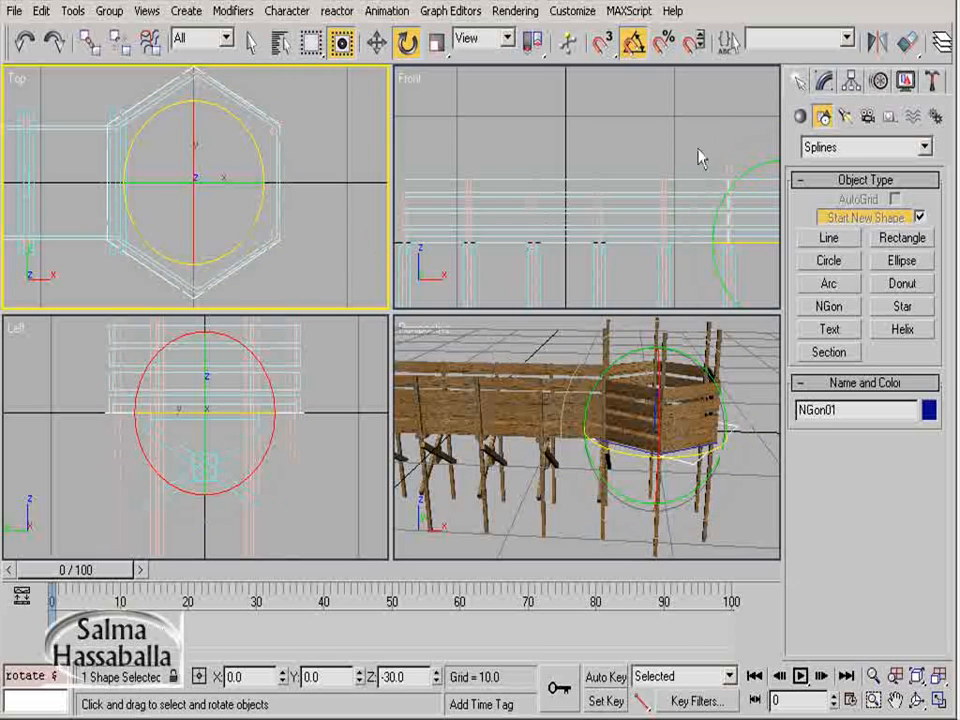
Step: Start a Line spline in the Front view by adding its first point at exact coordinates X 30, Y 0, Z 0
left_click(822, 82)
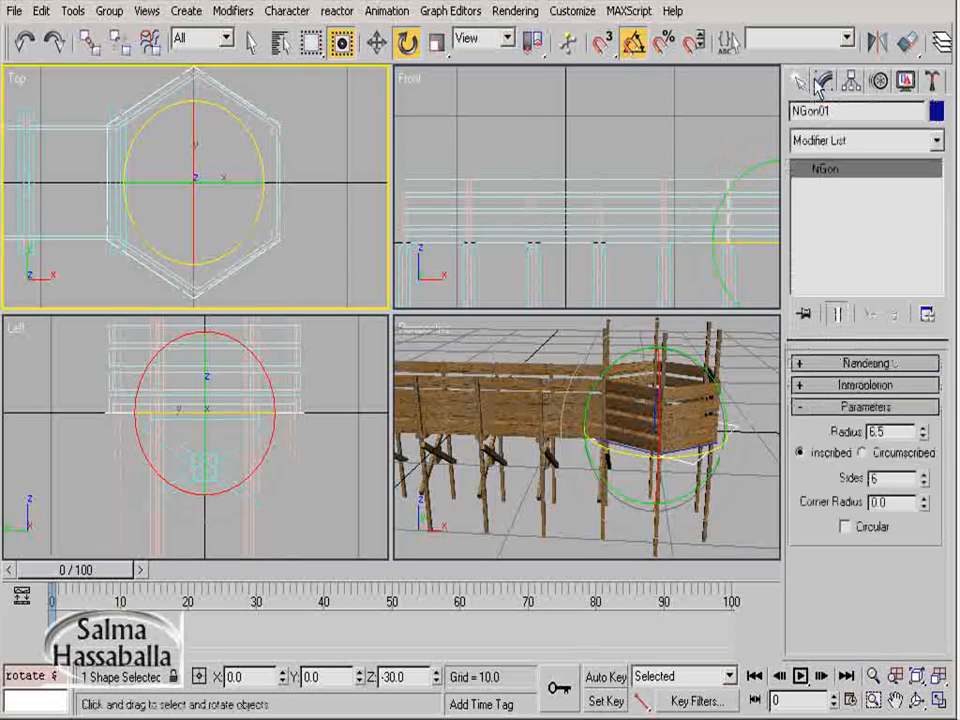
middle_click_drag(714, 140, 604, 139)
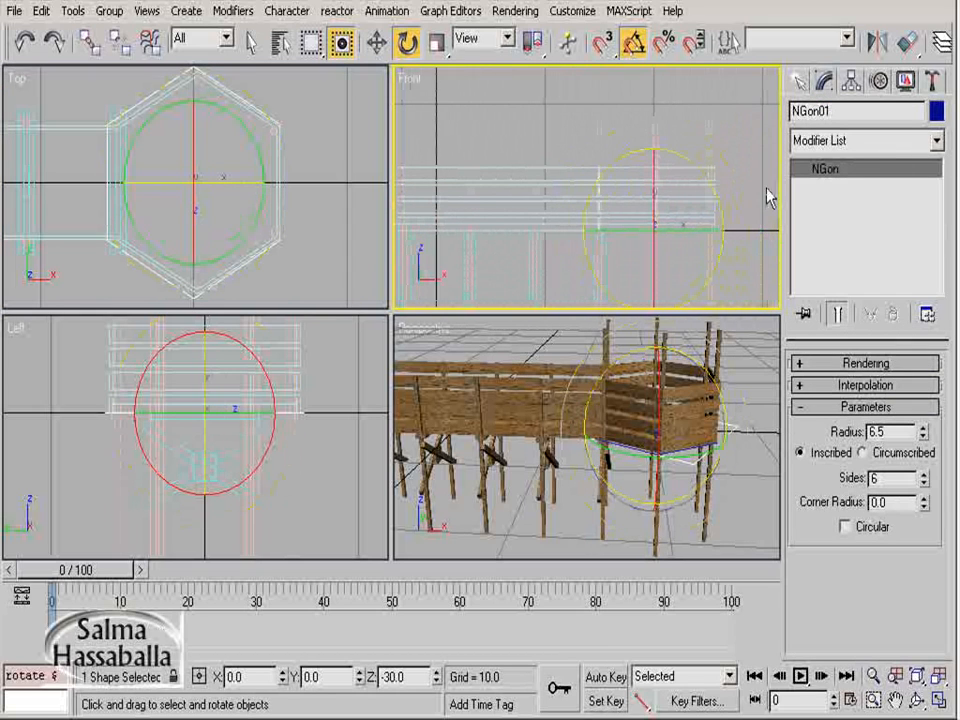
middle_click_drag(767, 197, 638, 178)
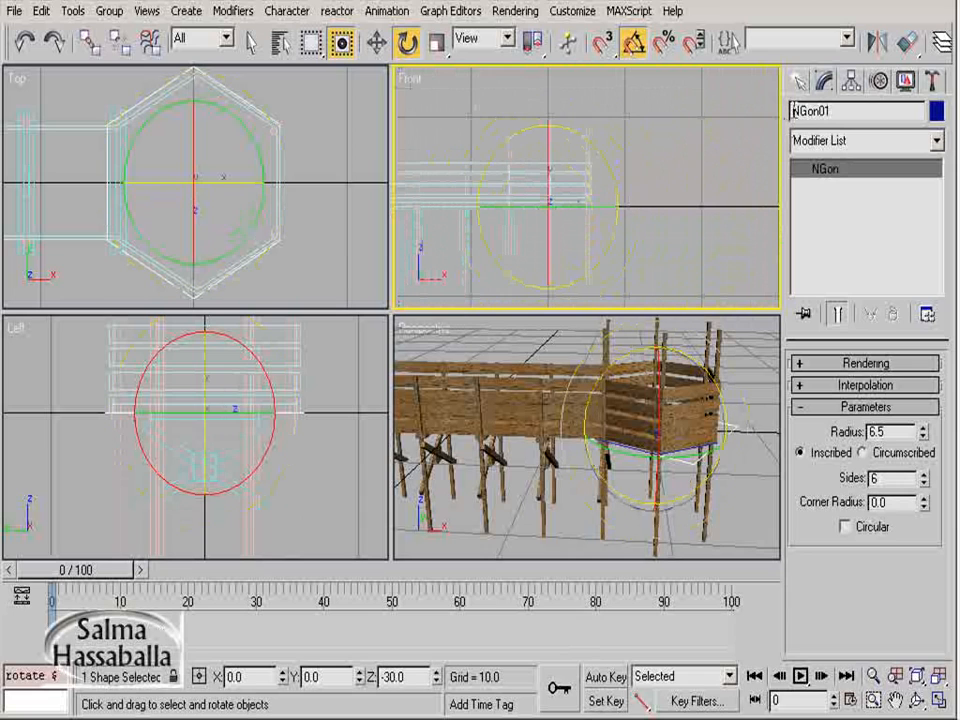
left_click(798, 80)
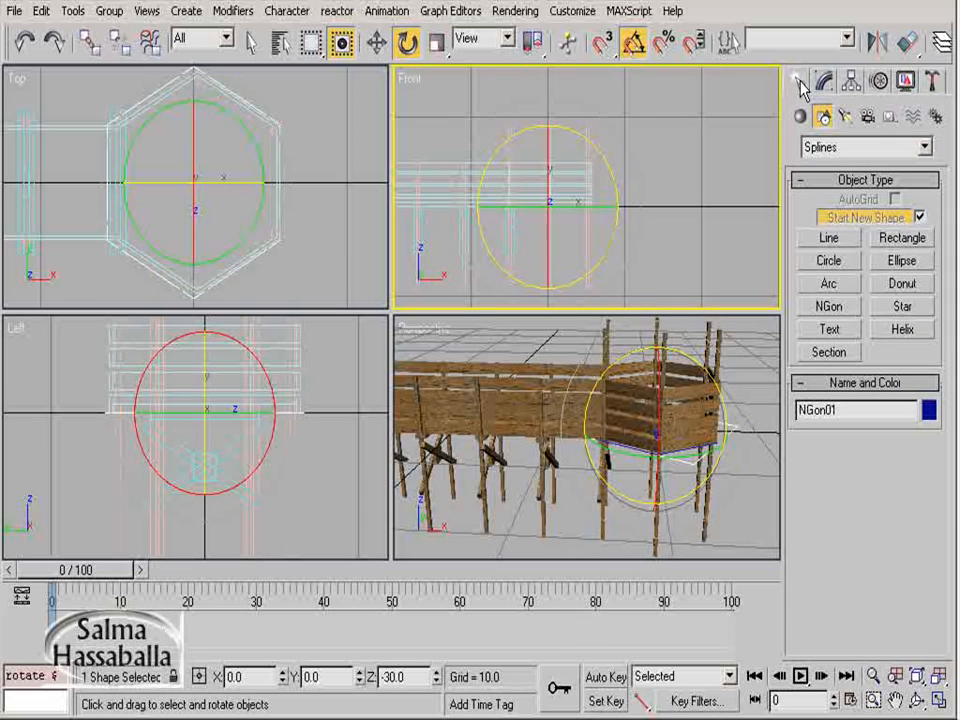
left_click(828, 239)
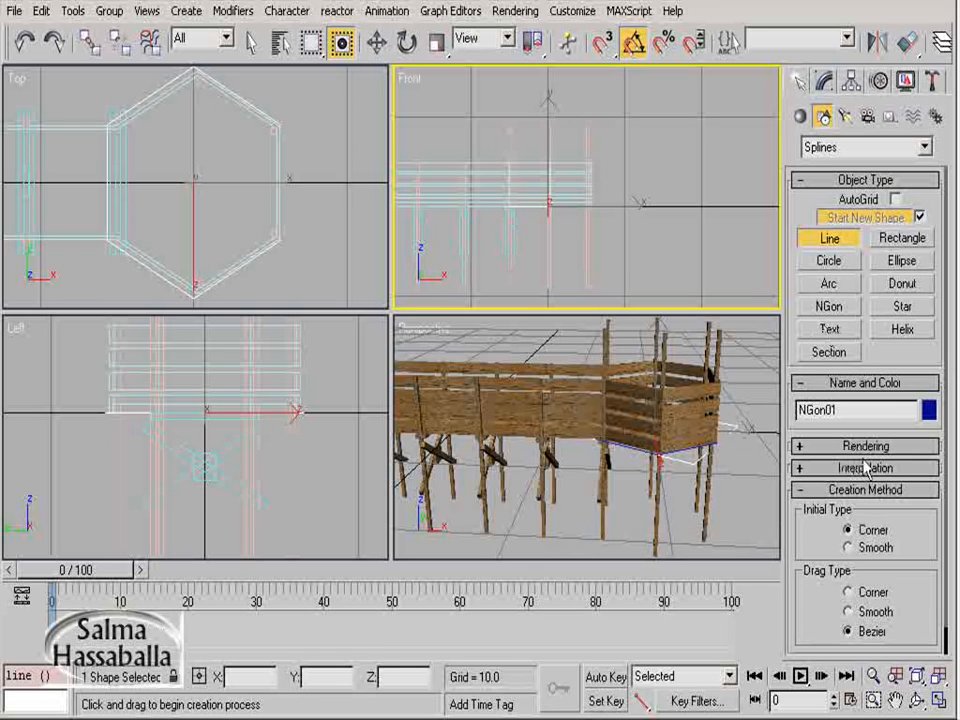
left_click_drag(915, 521, 916, 459)
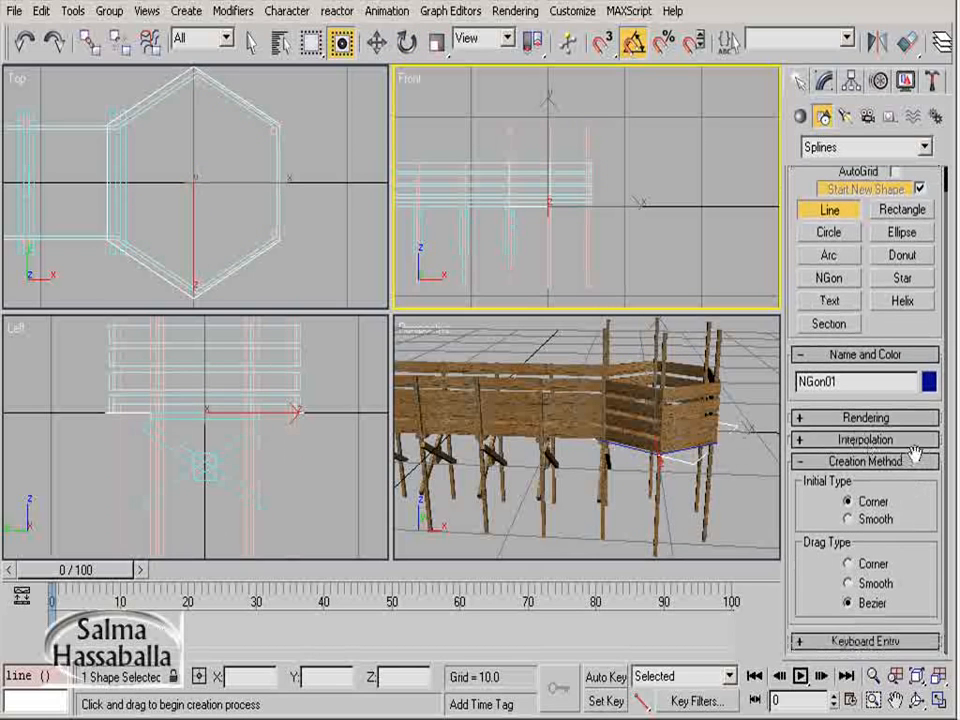
left_click(838, 643)
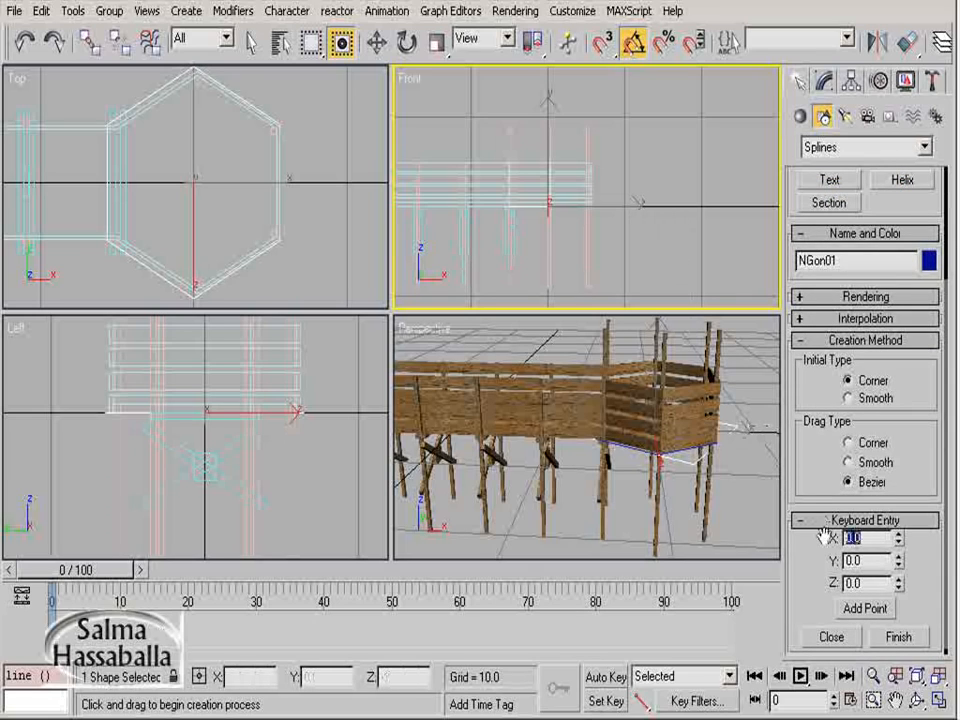
type("30")
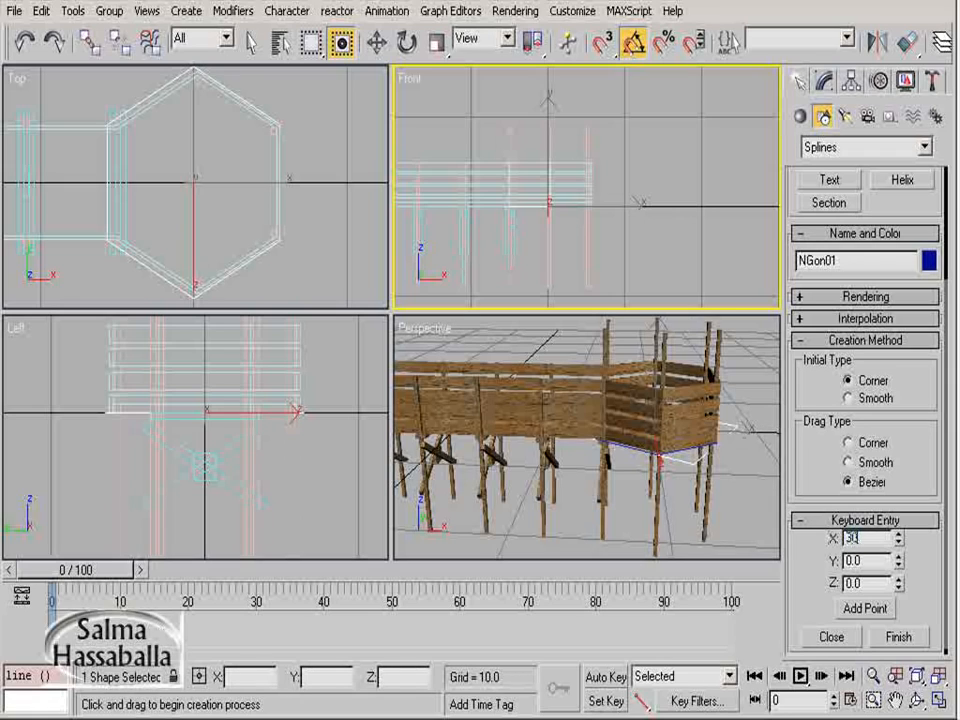
left_click(866, 612)
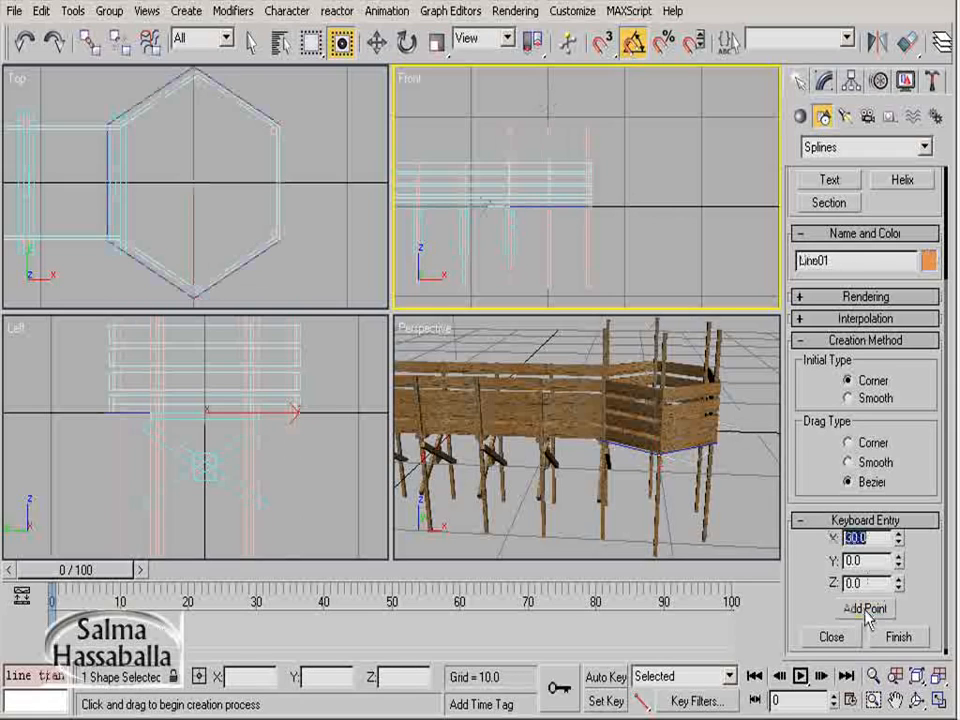
Step: Add the line's second point at X 30, Y 4, Z 0, finish the spline and deselect it
key("Tab")
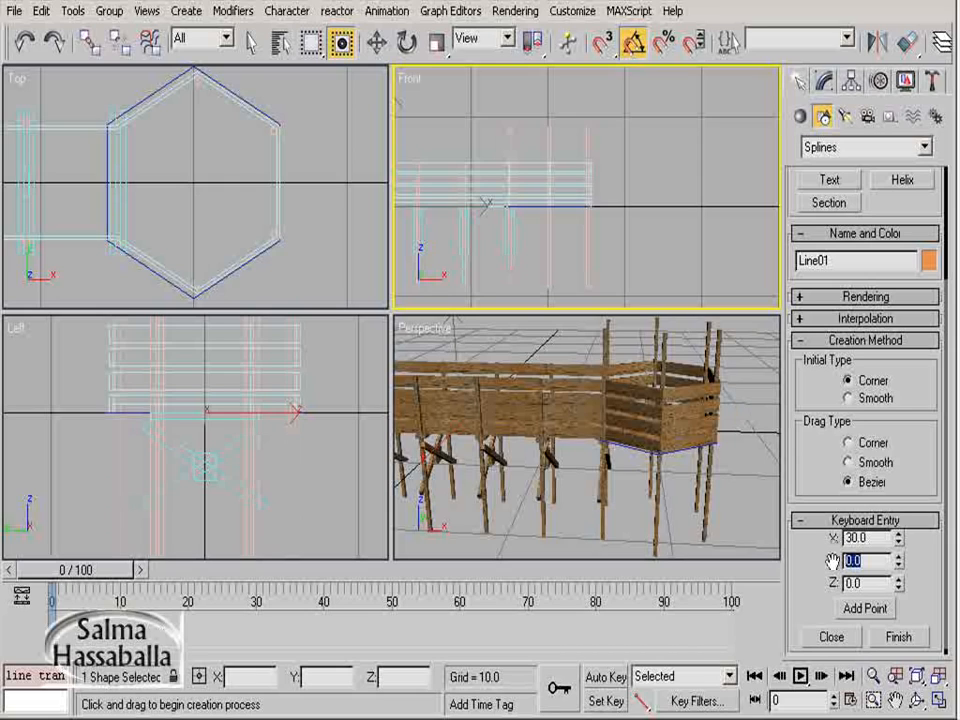
type("4")
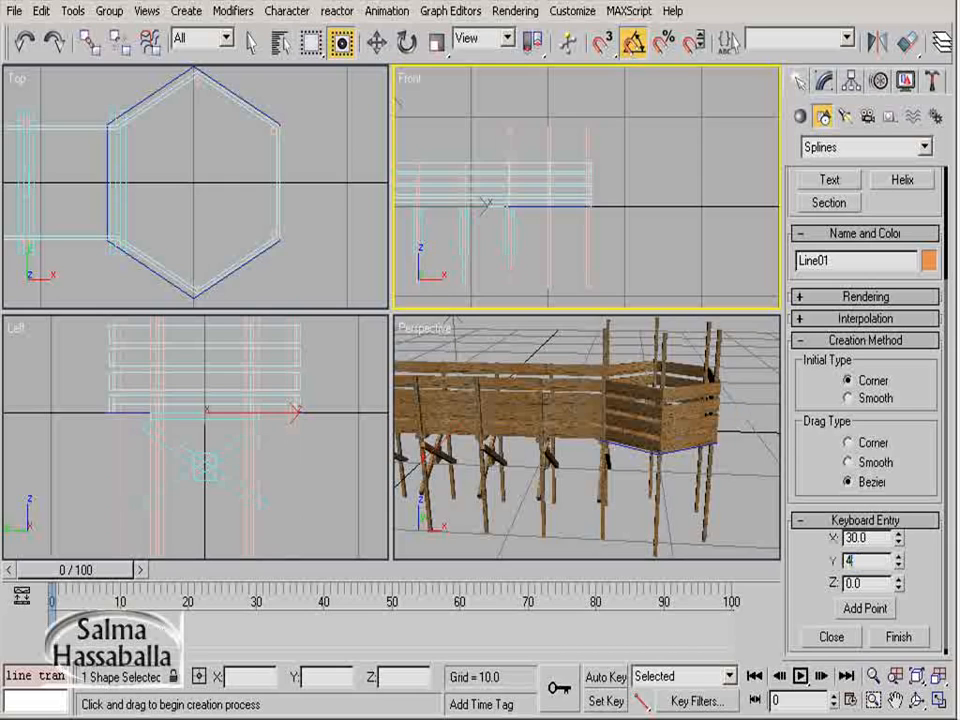
left_click(858, 612)
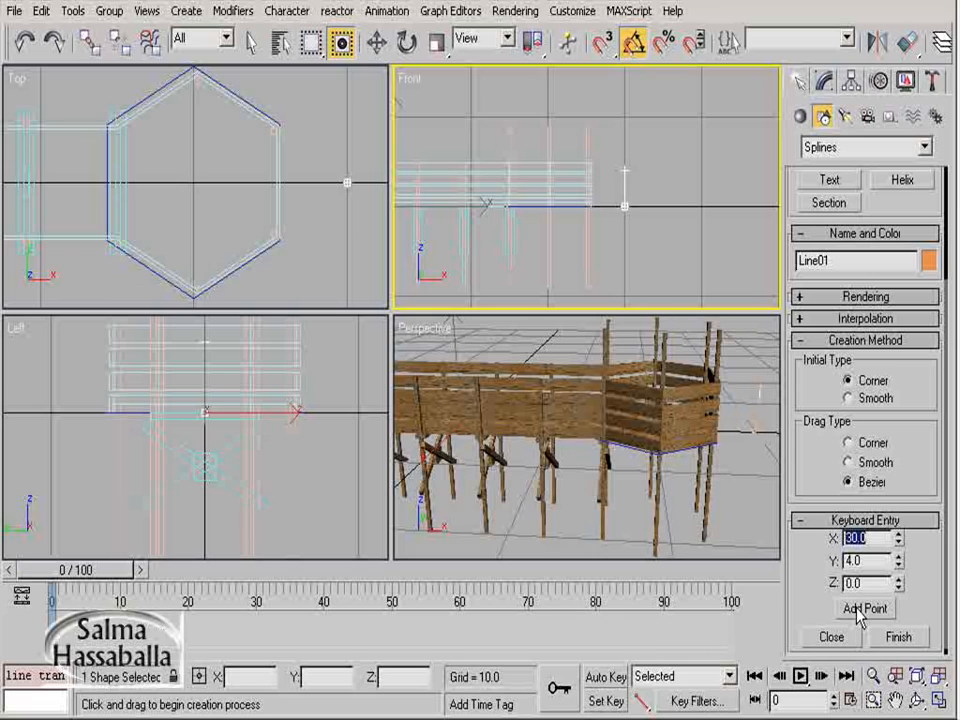
key("e")
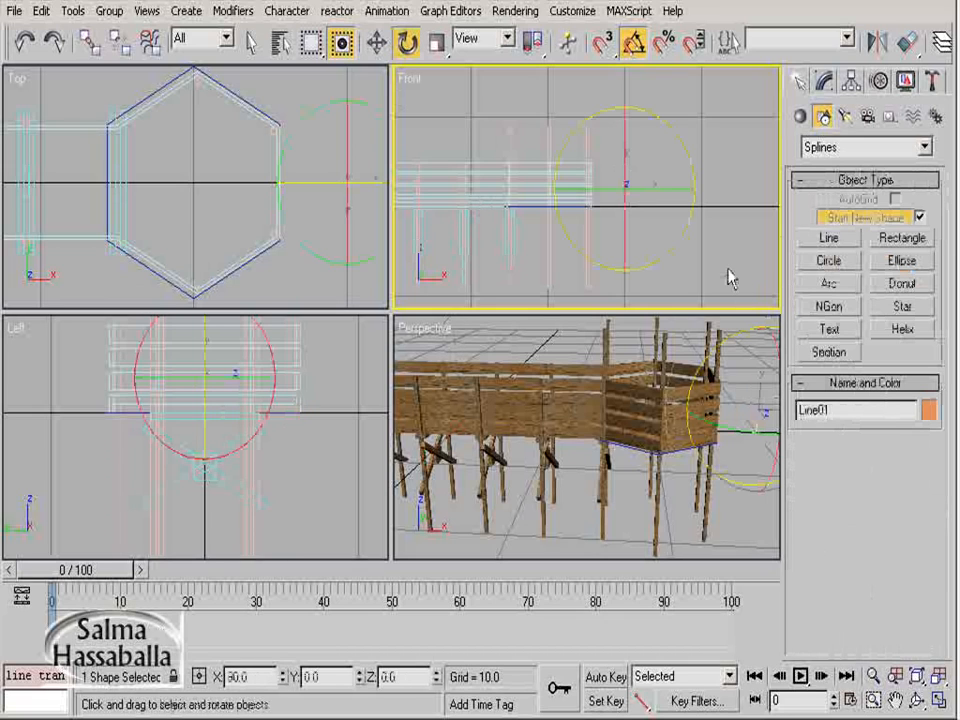
left_click(714, 287)
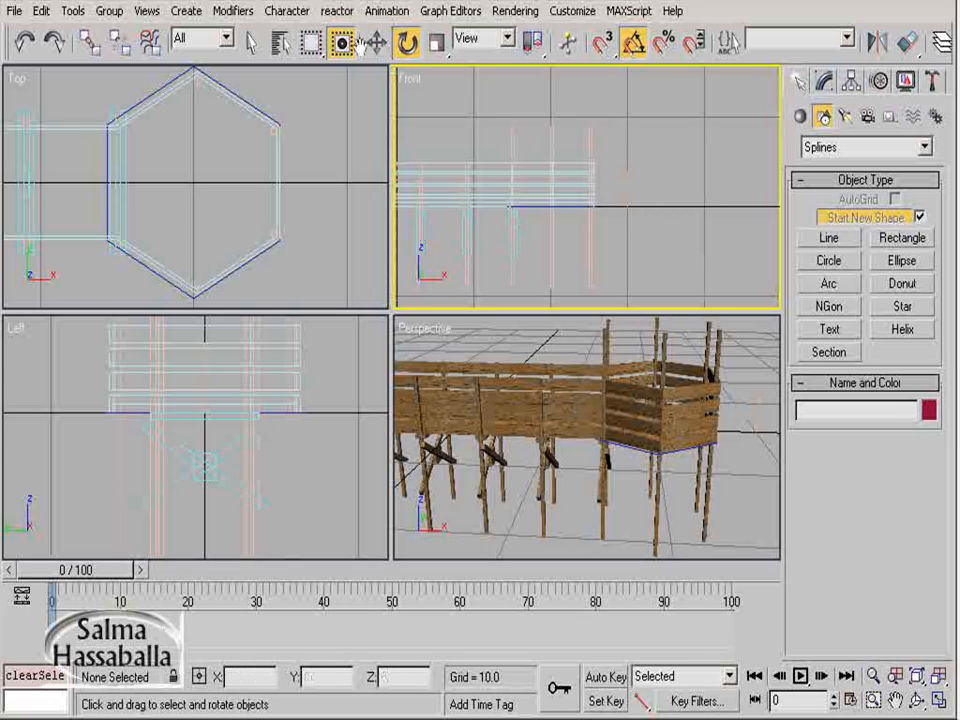
Step: Select NGon01 by name and create a Loft compound object from it, using the vertical line as the path
left_click(281, 46)
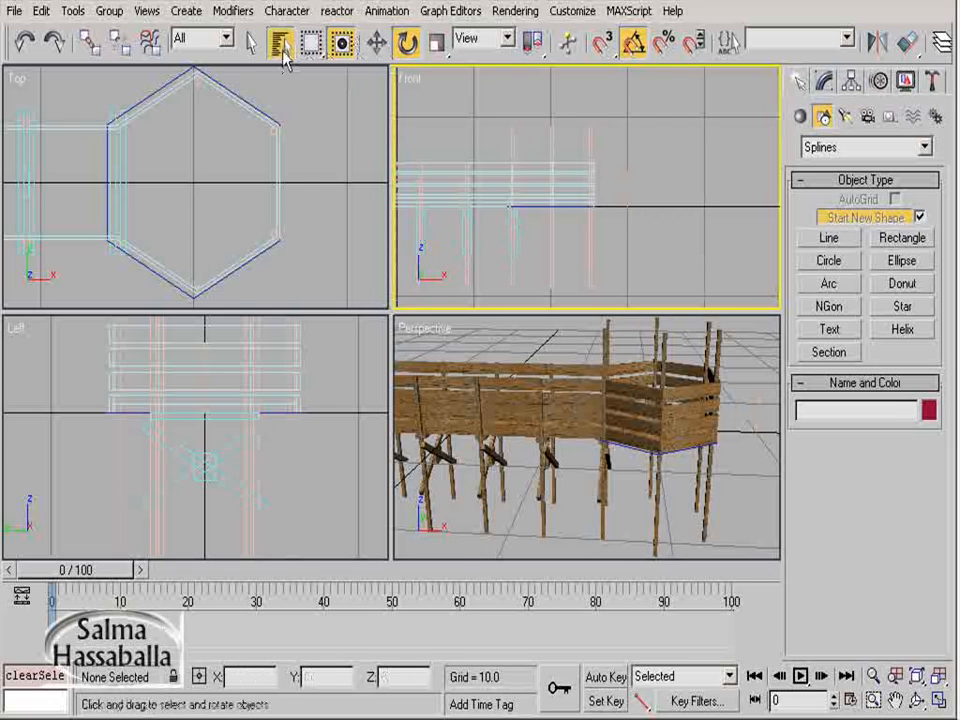
left_click_drag(499, 214, 491, 287)
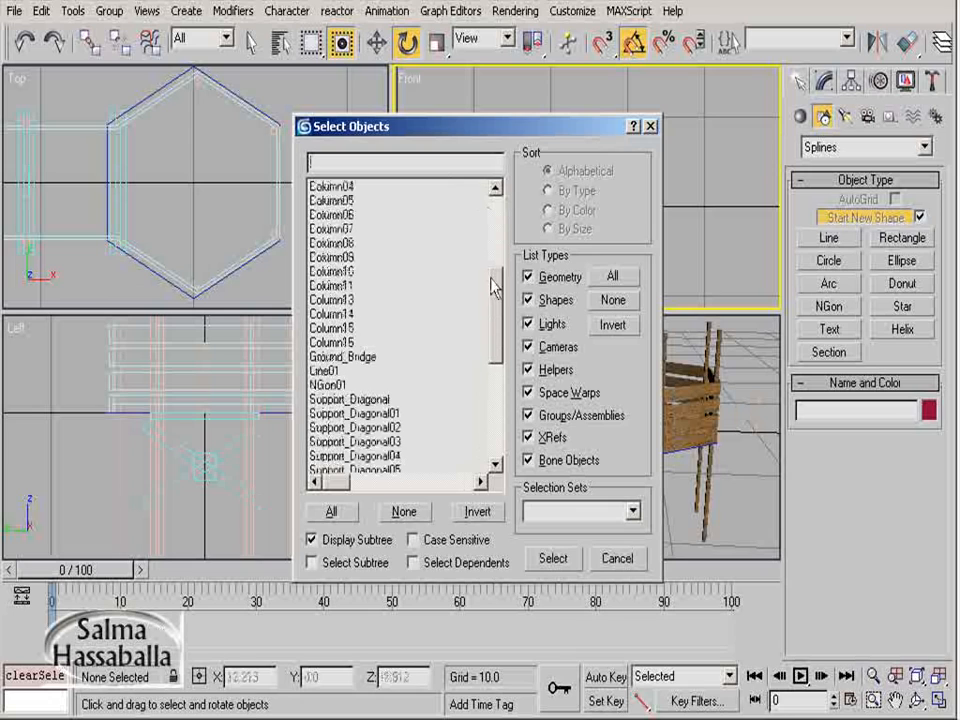
double_click(329, 388)
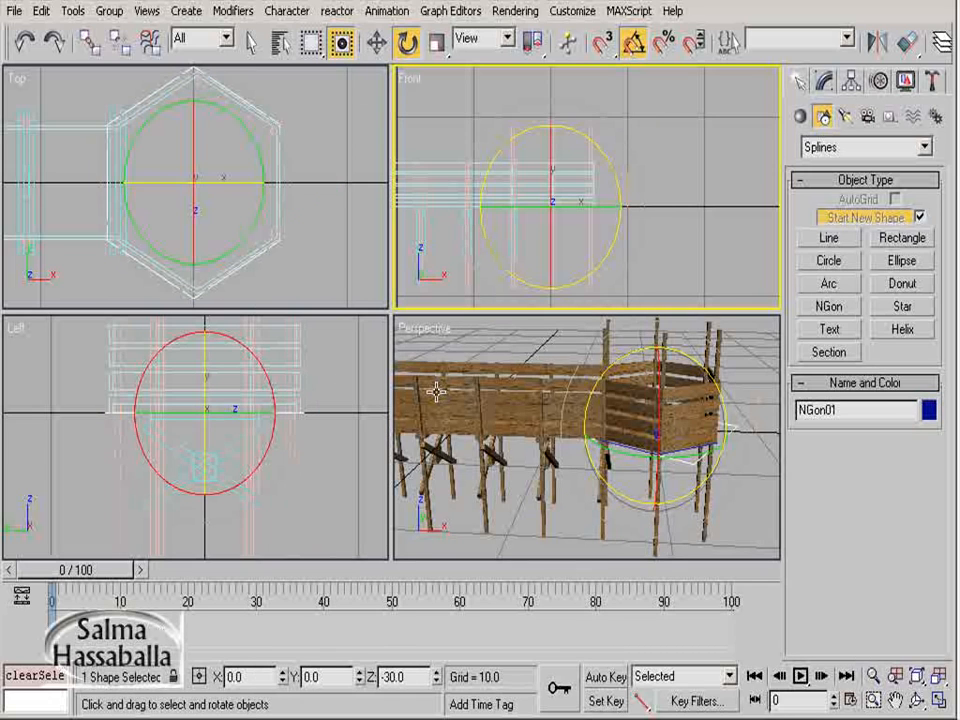
left_click(801, 117)
left_click(855, 147)
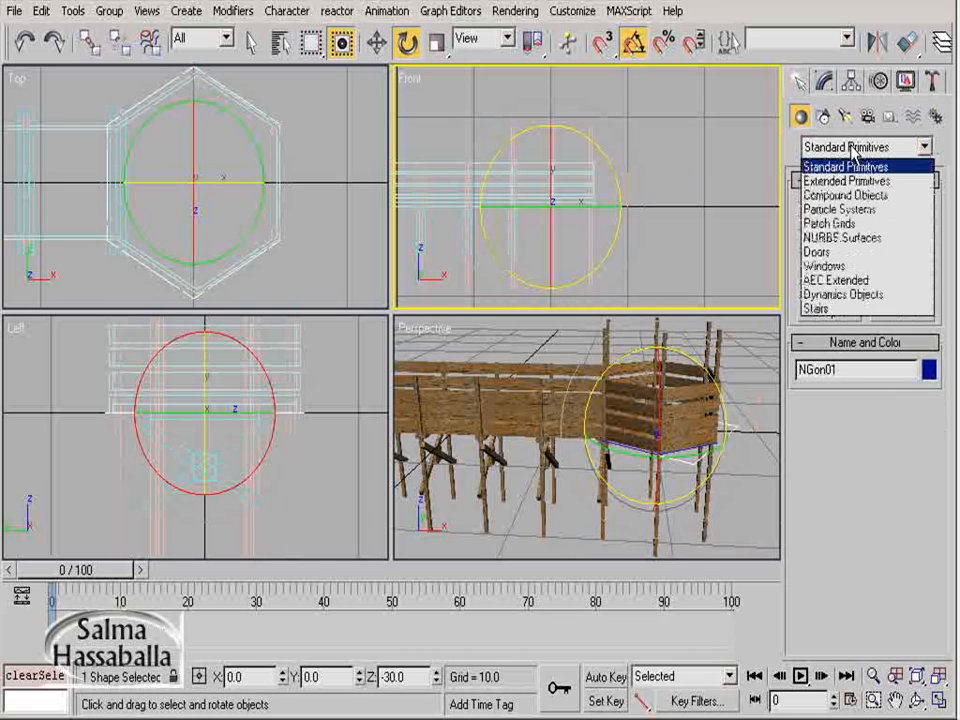
left_click(830, 197)
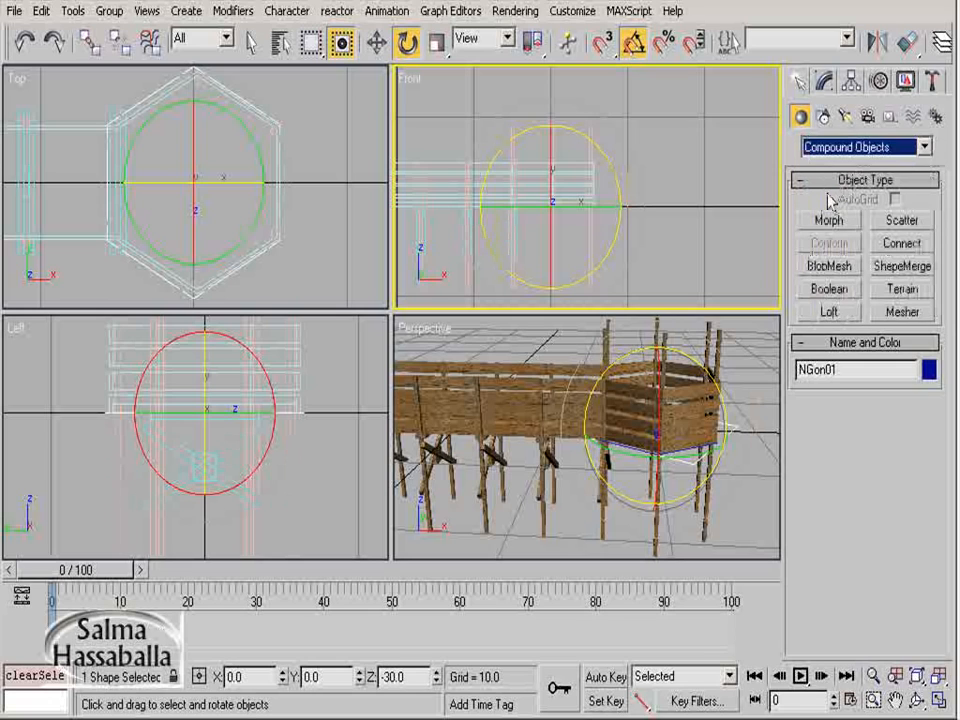
left_click(827, 312)
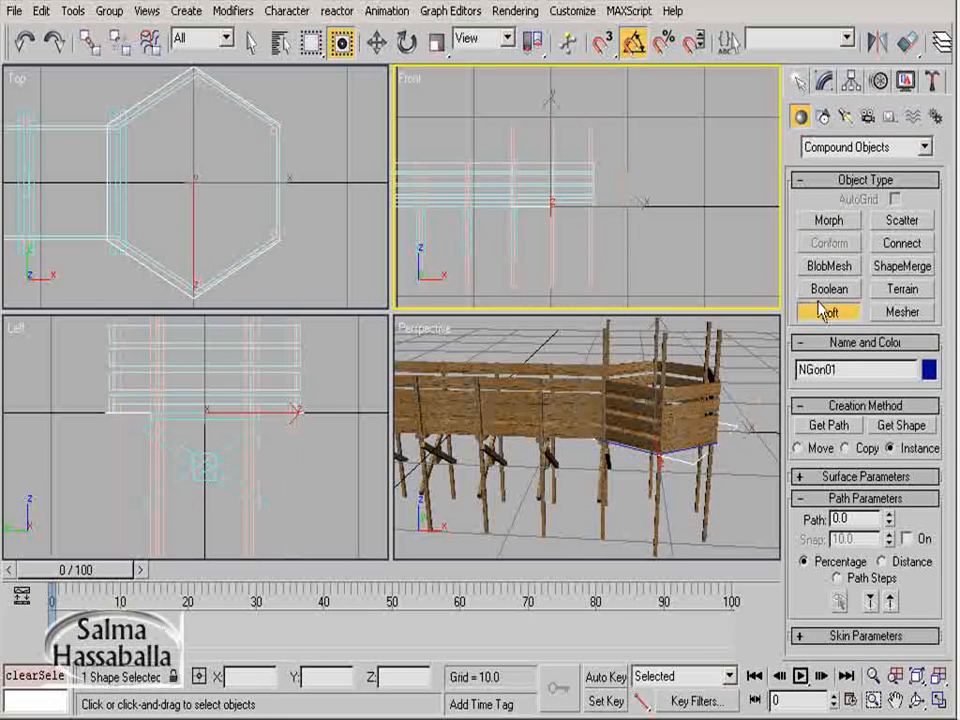
left_click(826, 426)
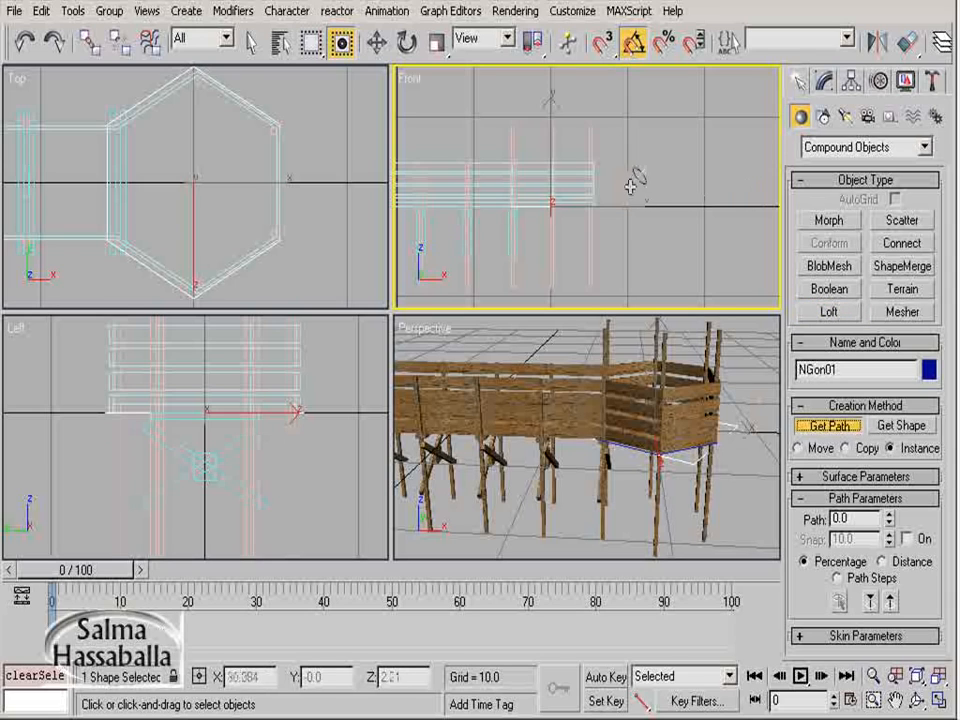
left_click(636, 196)
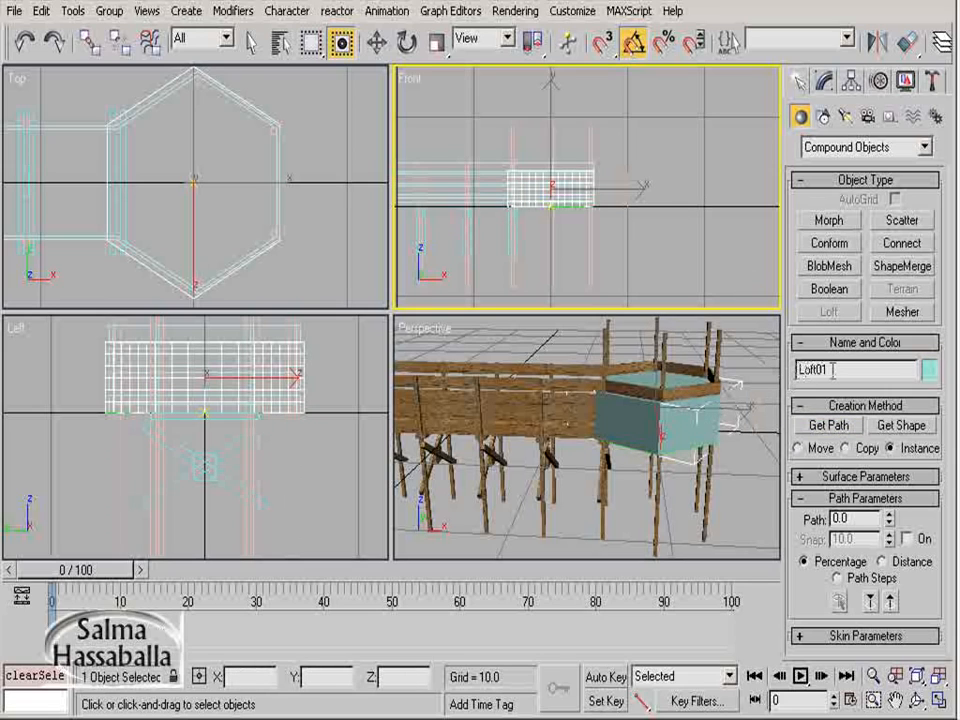
Step: Rename the lofted object as Shed
left_click_drag(846, 370, 801, 373)
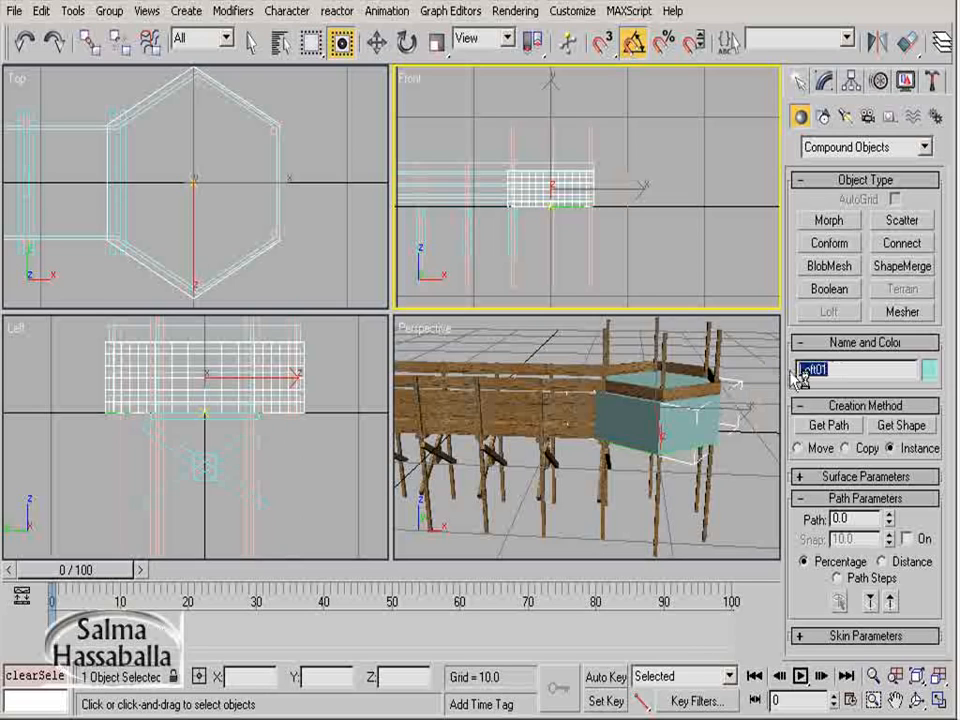
type("Shed")
key("Return")
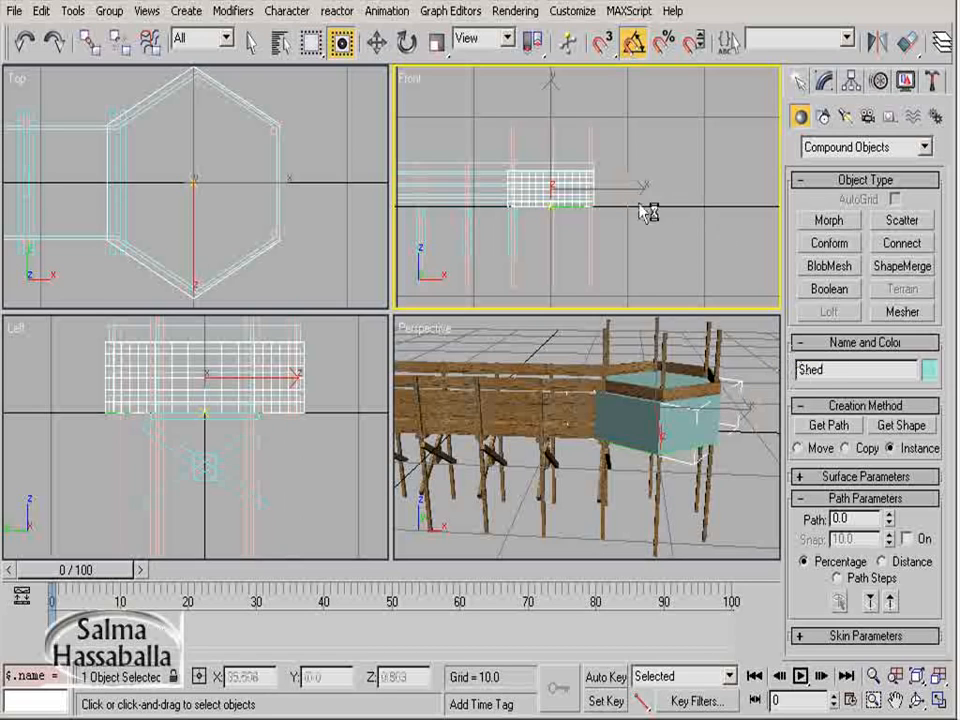
Step: Align the Shed to Column14 in the Front view on Y position only, matching the Shed's minimum to the column's maximum
middle_click_drag(551, 225, 590, 257)
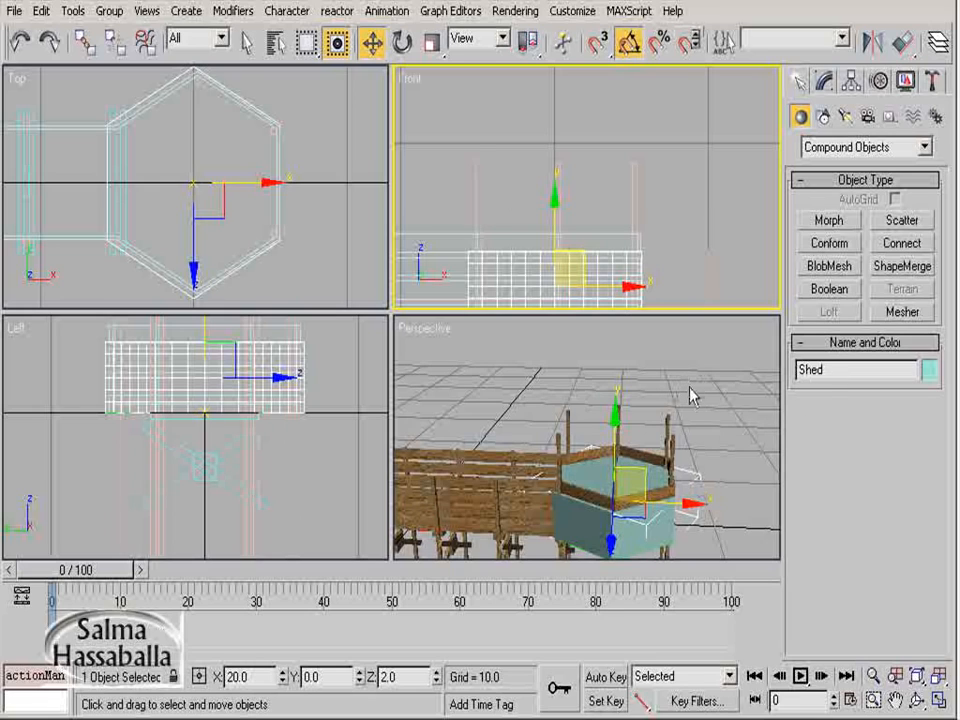
left_click(904, 43)
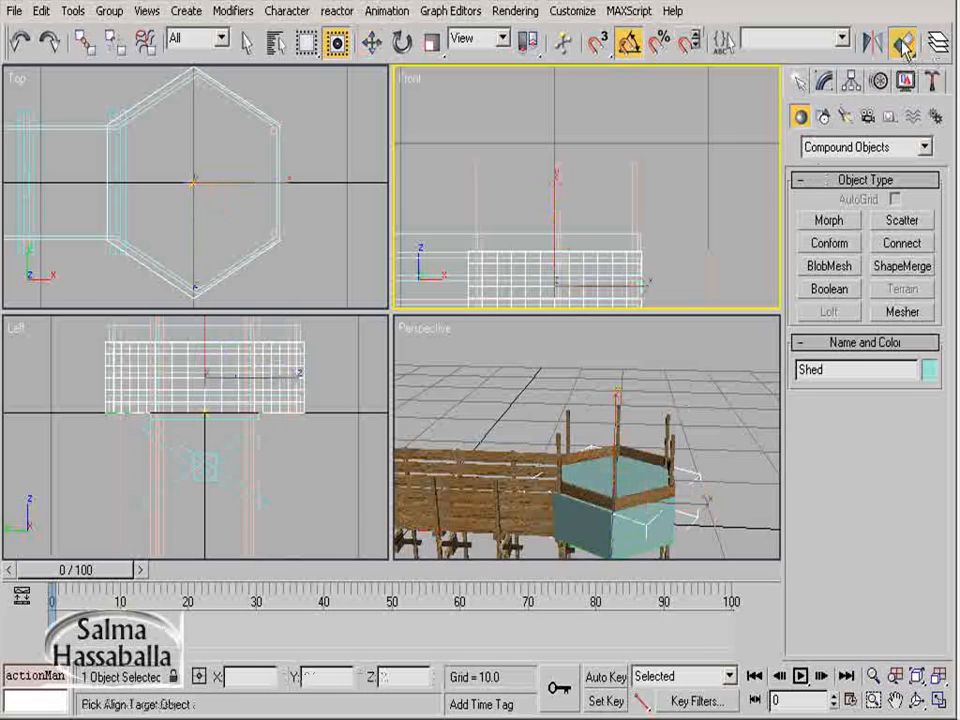
left_click(636, 175)
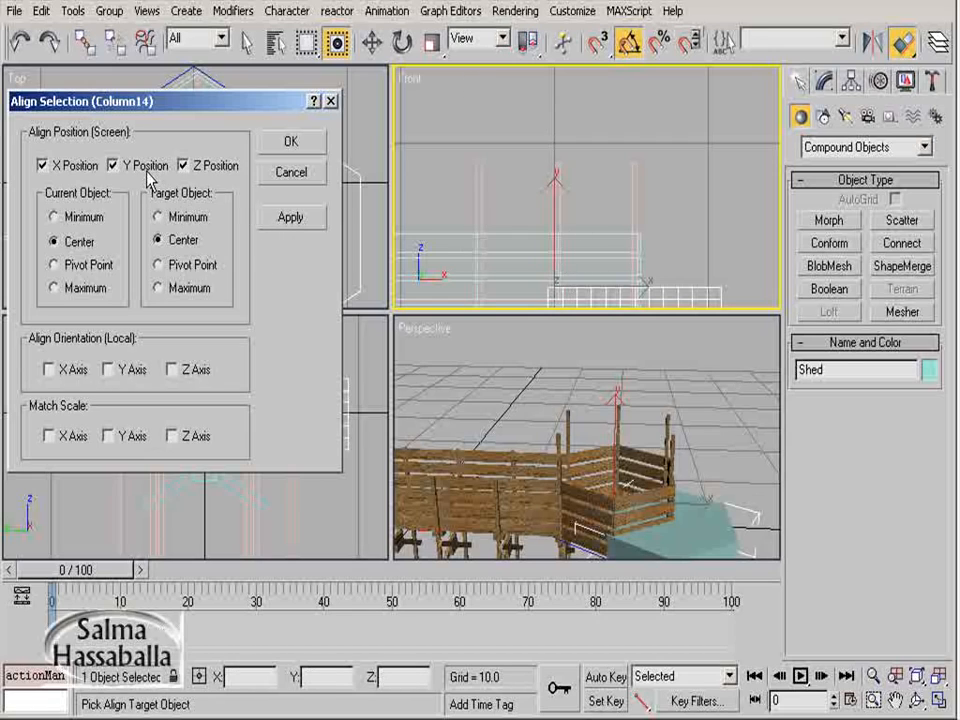
left_click(42, 166)
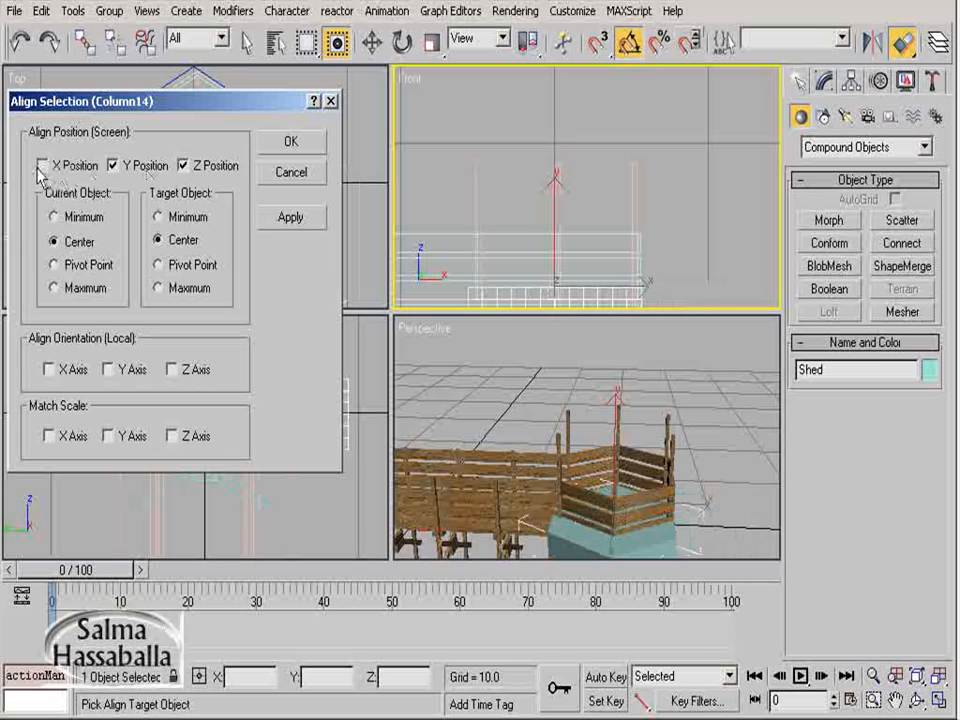
left_click(185, 166)
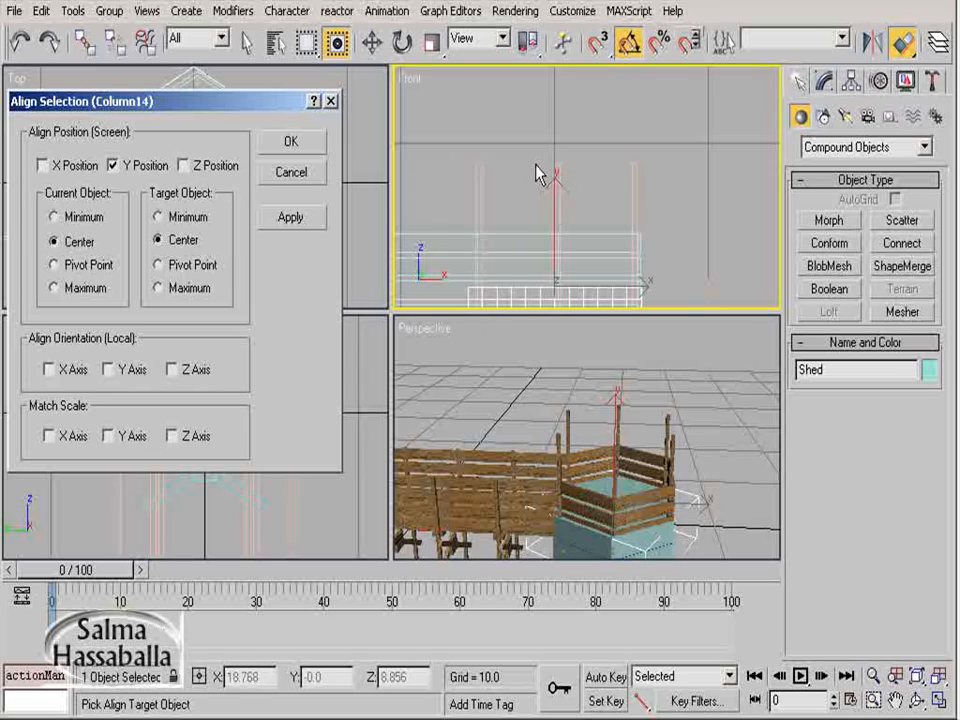
left_click(53, 217)
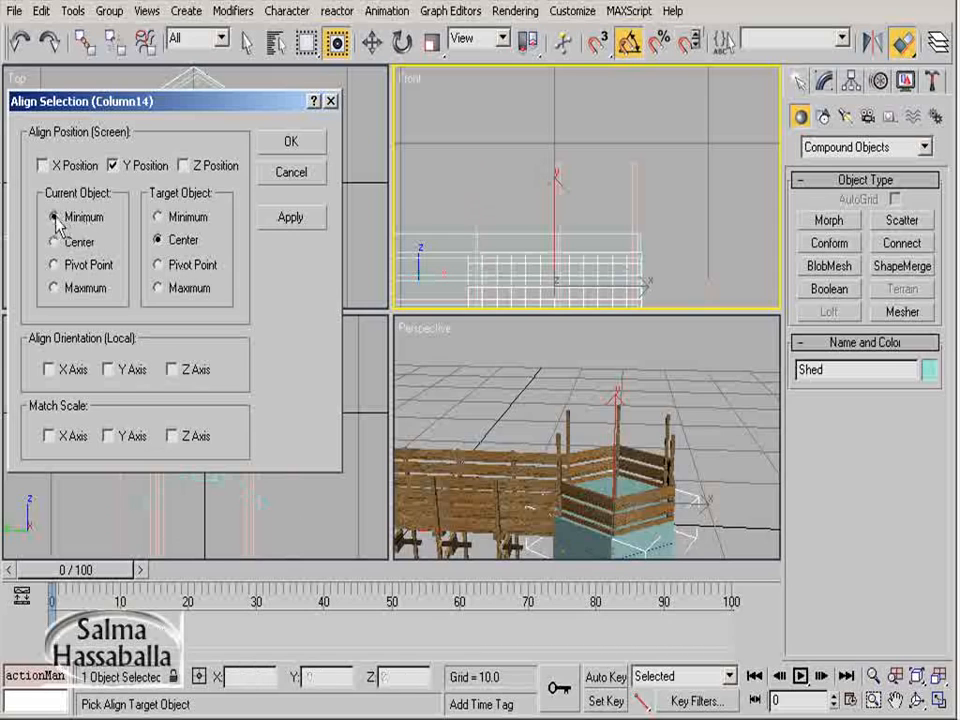
left_click(157, 288)
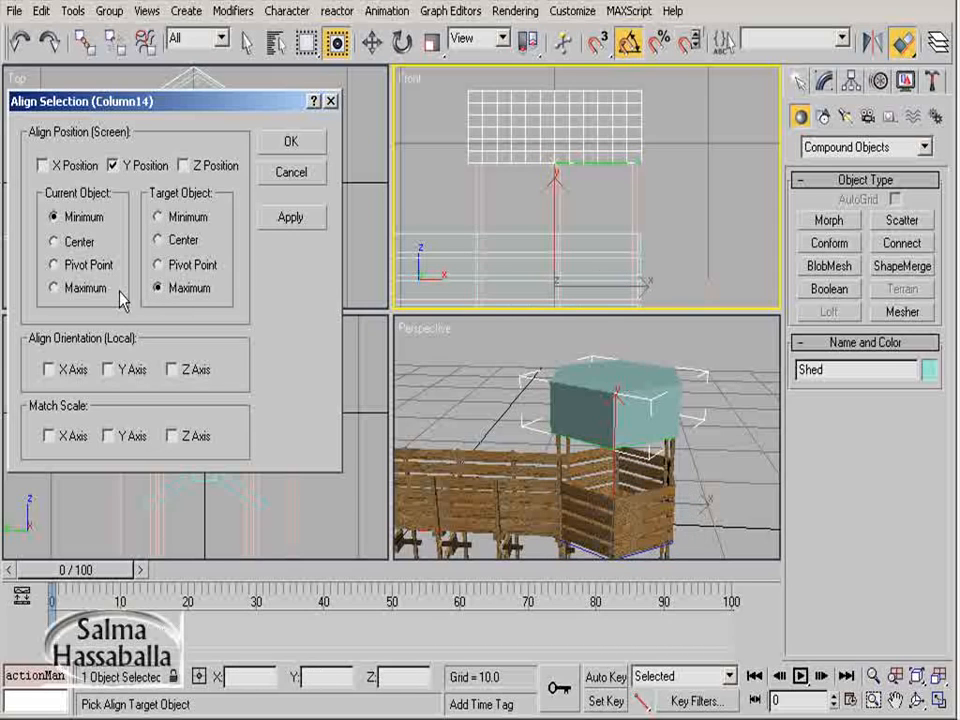
left_click(292, 143)
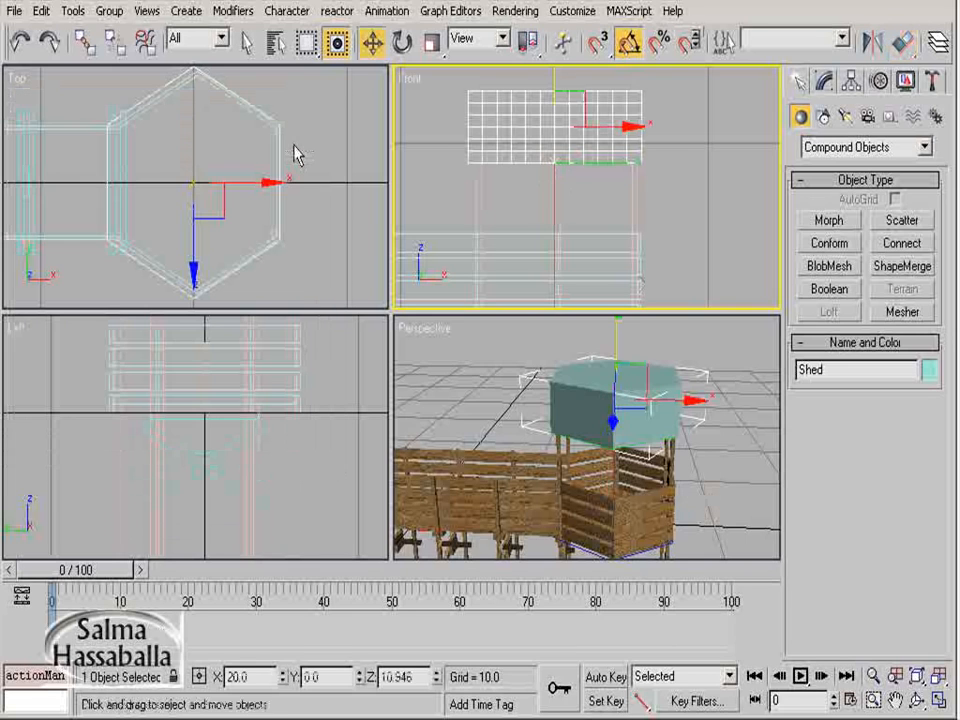
Step: Open the Scale deformation editor for the Shed loft
left_click(528, 140)
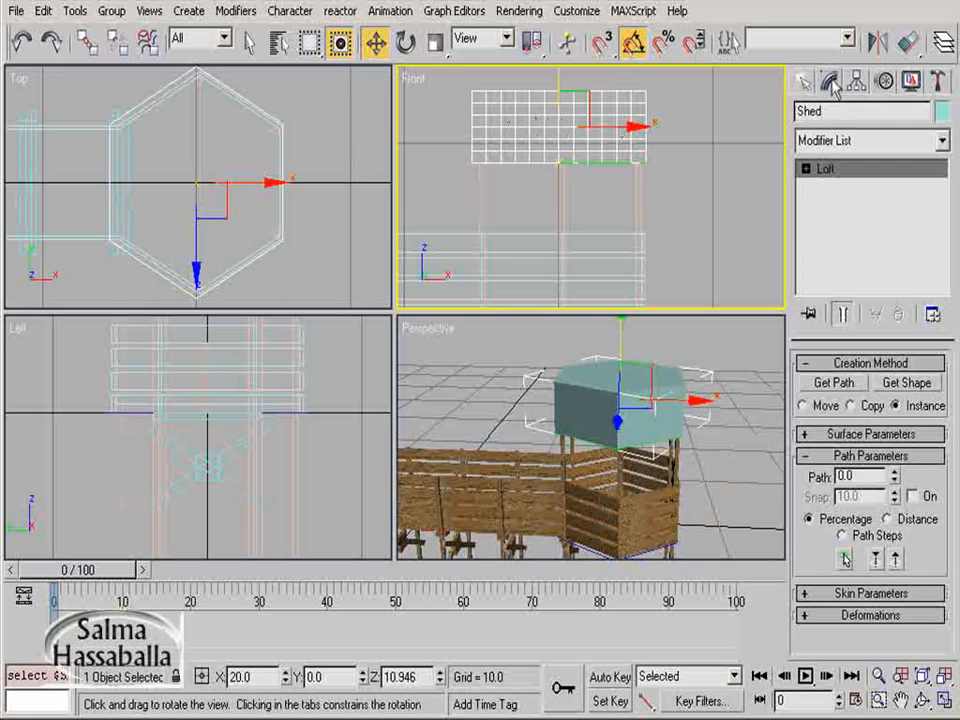
left_click(859, 615)
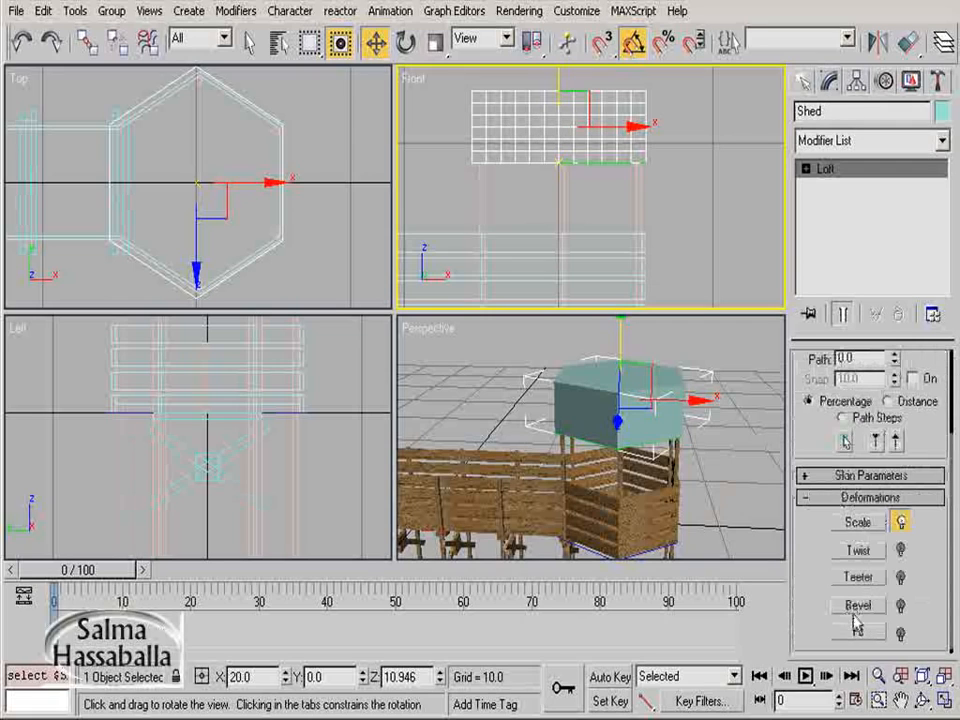
left_click(852, 525)
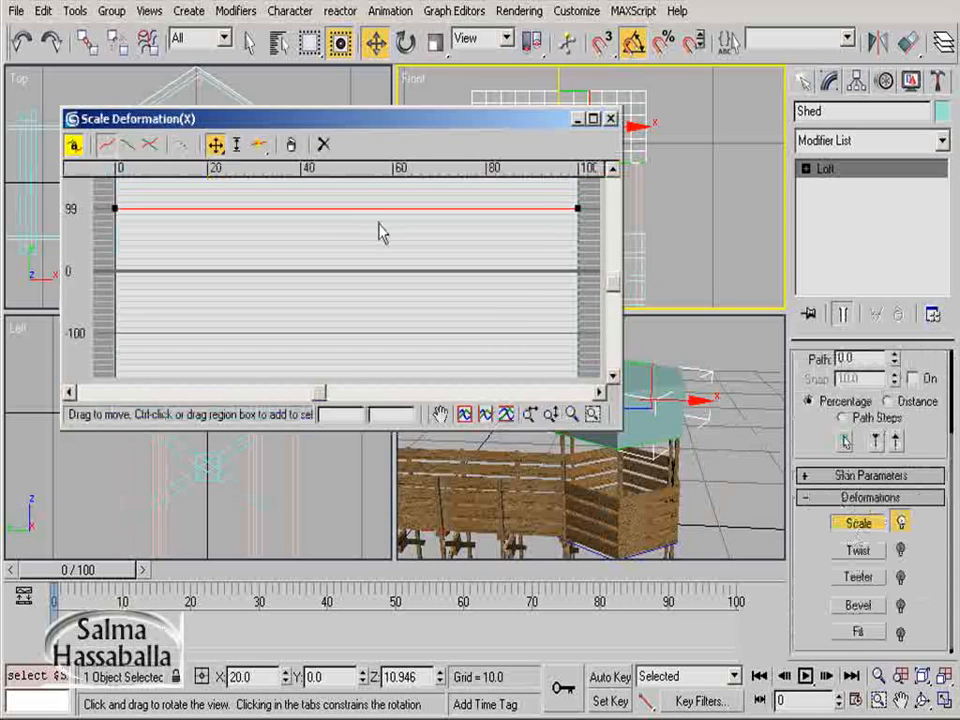
left_click_drag(334, 122, 290, 0)
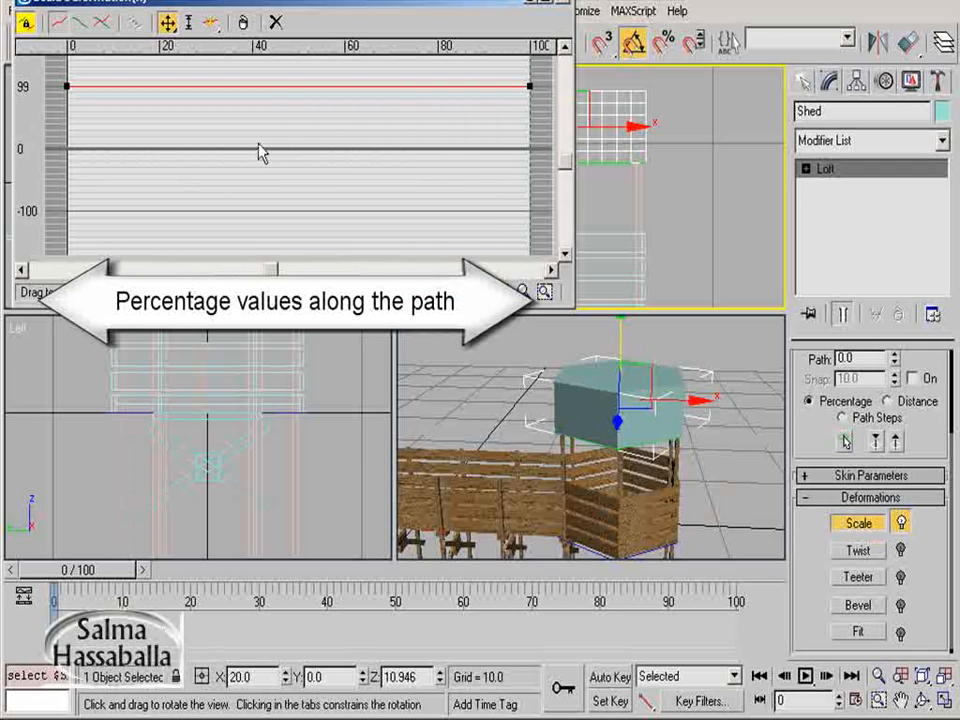
Step: Try raising the start point of the Shed's scale deformation curve to about 126, and undo the change
left_click(67, 88)
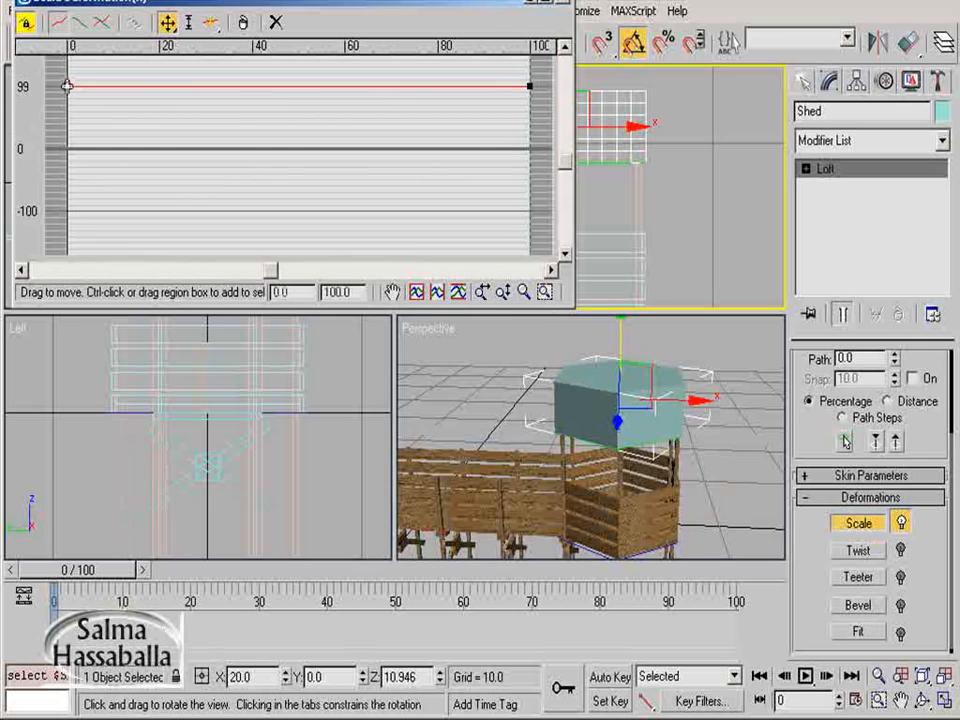
left_click_drag(67, 86, 67, 70)
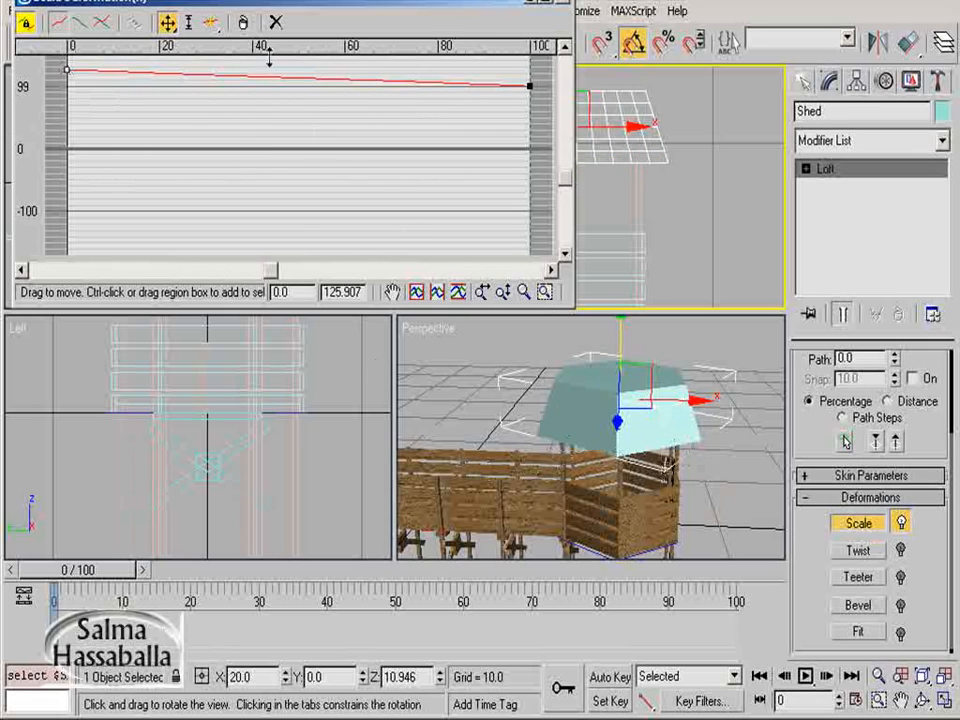
left_click_drag(185, 3, 218, 76)
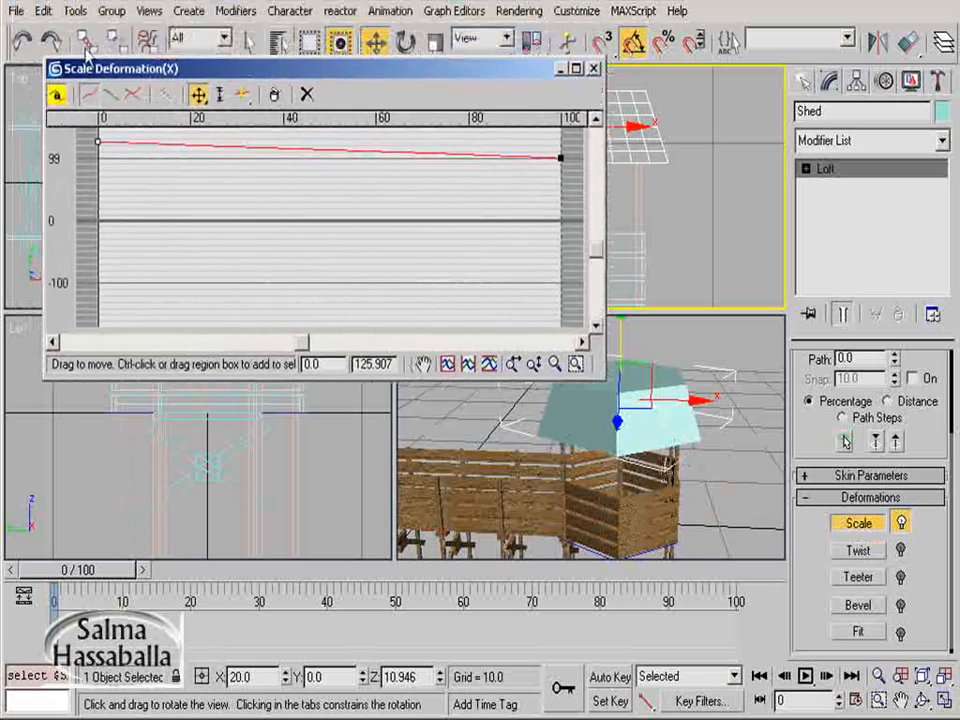
left_click(22, 44)
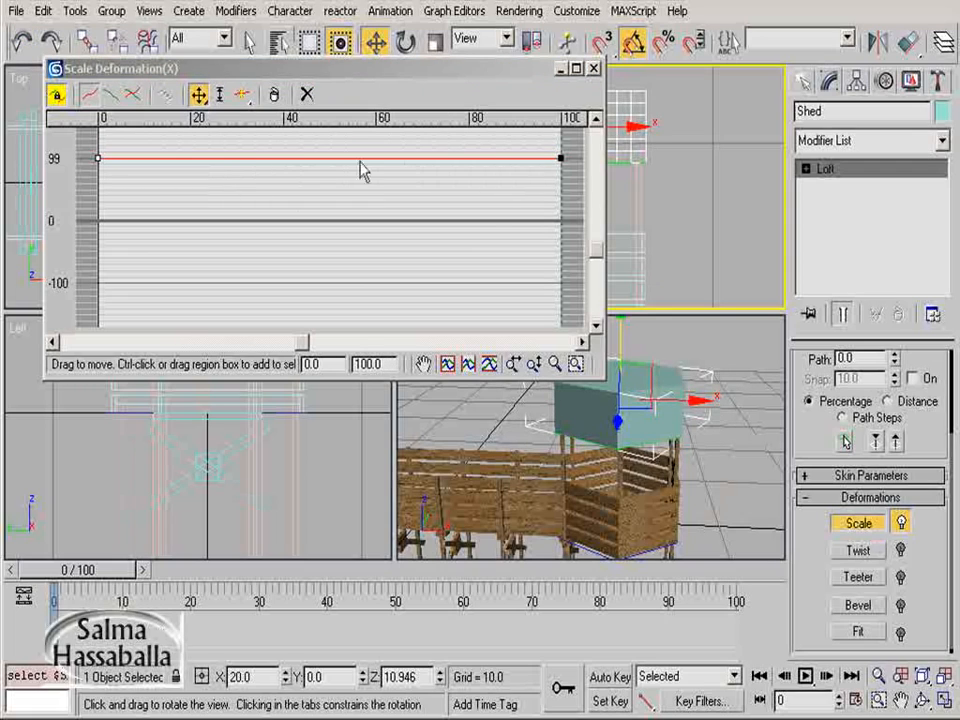
Step: Insert three control points on the scale deformation curve at about 80, 60 and 18 percent along the path
left_click(242, 97)
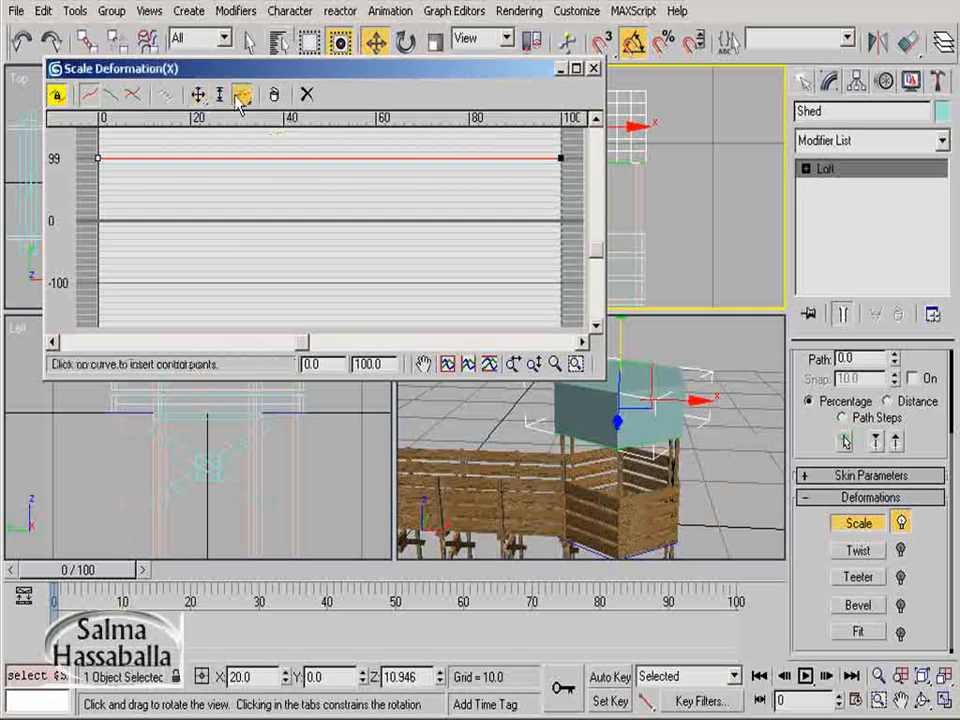
left_click(467, 159)
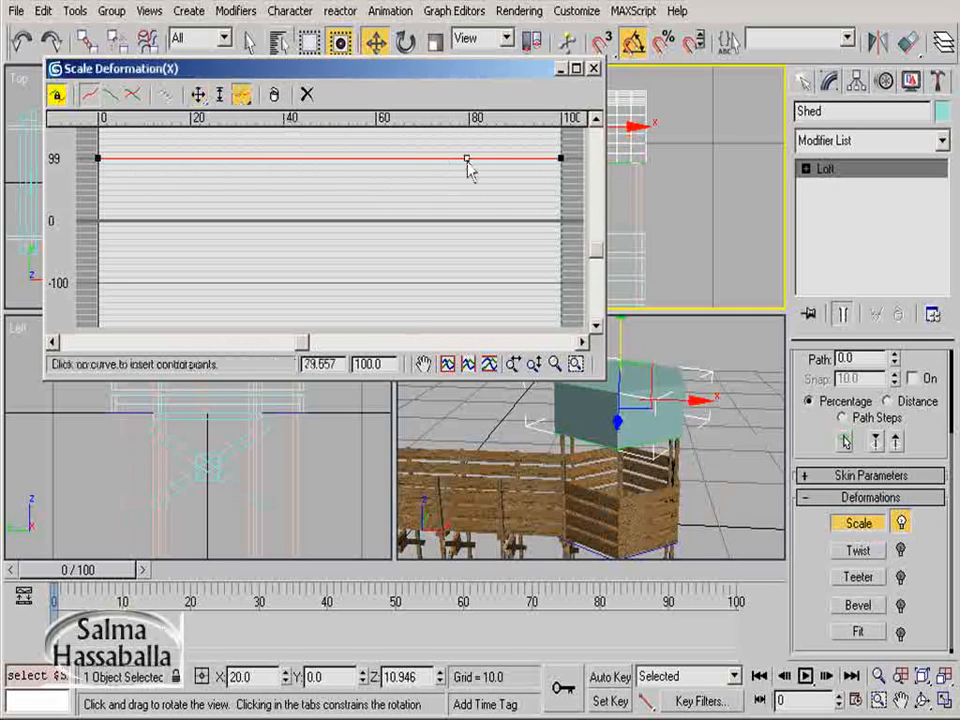
left_click(377, 159)
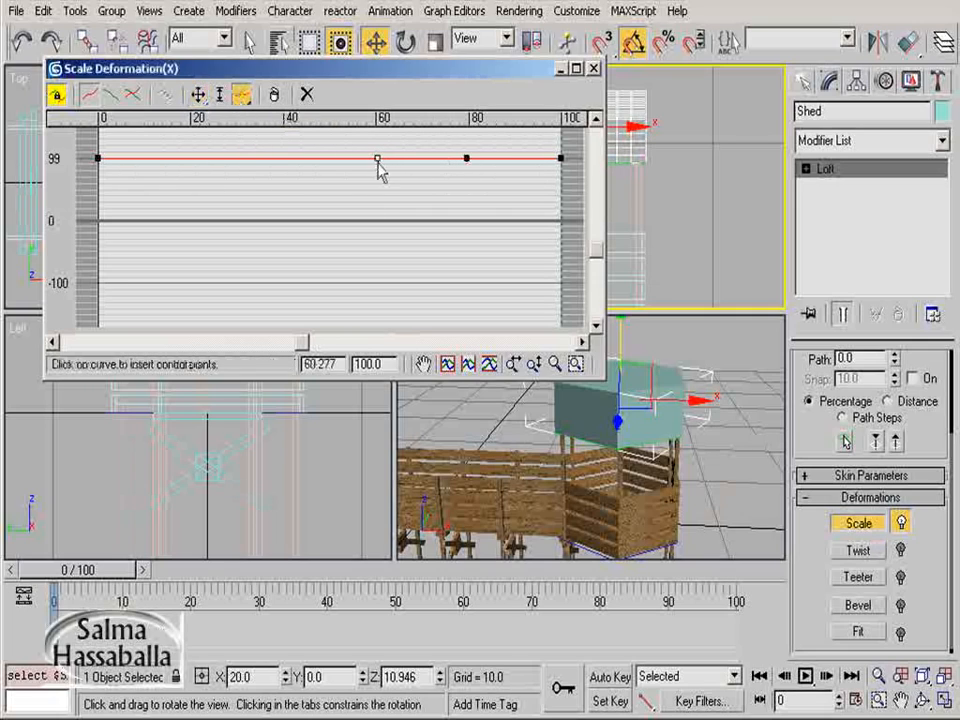
left_click(184, 158)
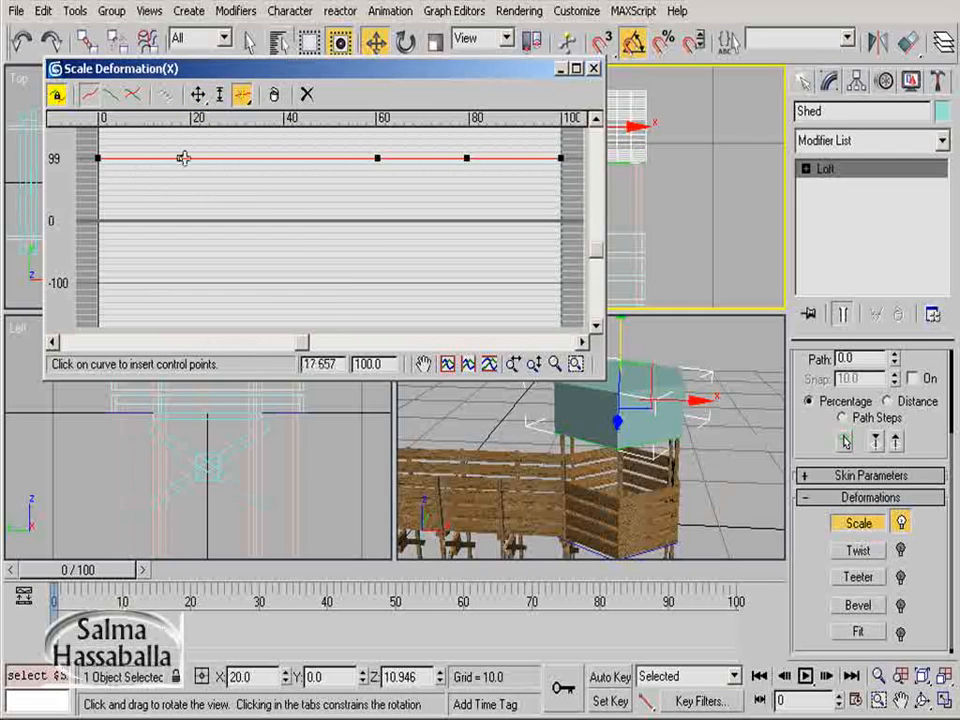
Step: Lower the scale curve's end point to about 14 and the control points near 60 and 80 percent to about 43
left_click(198, 94)
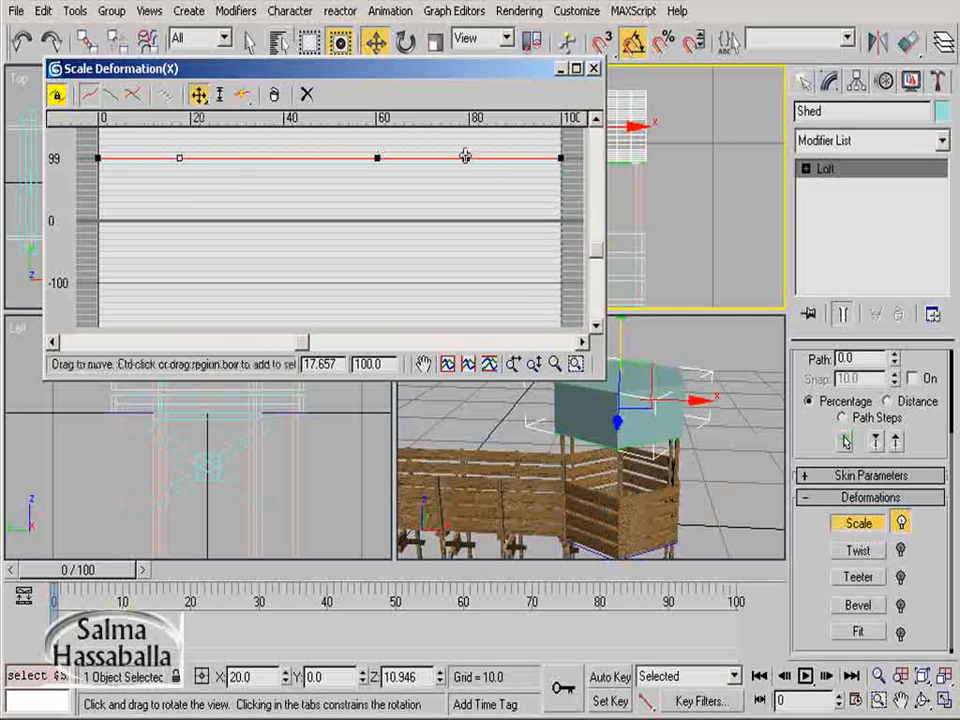
left_click_drag(560, 157, 560, 206)
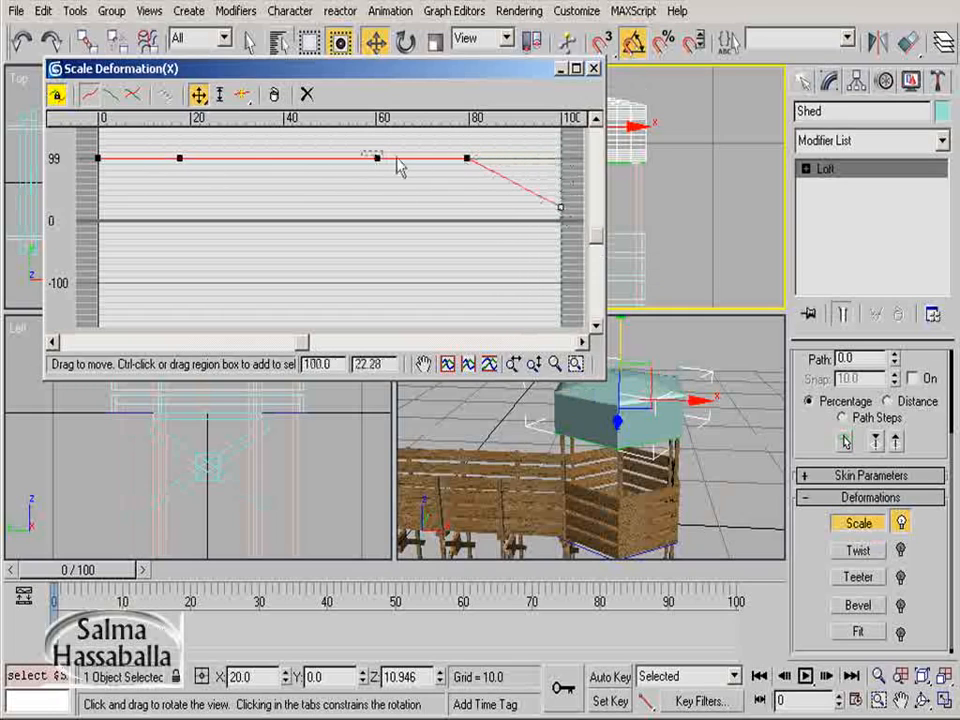
left_click_drag(362, 152, 487, 196)
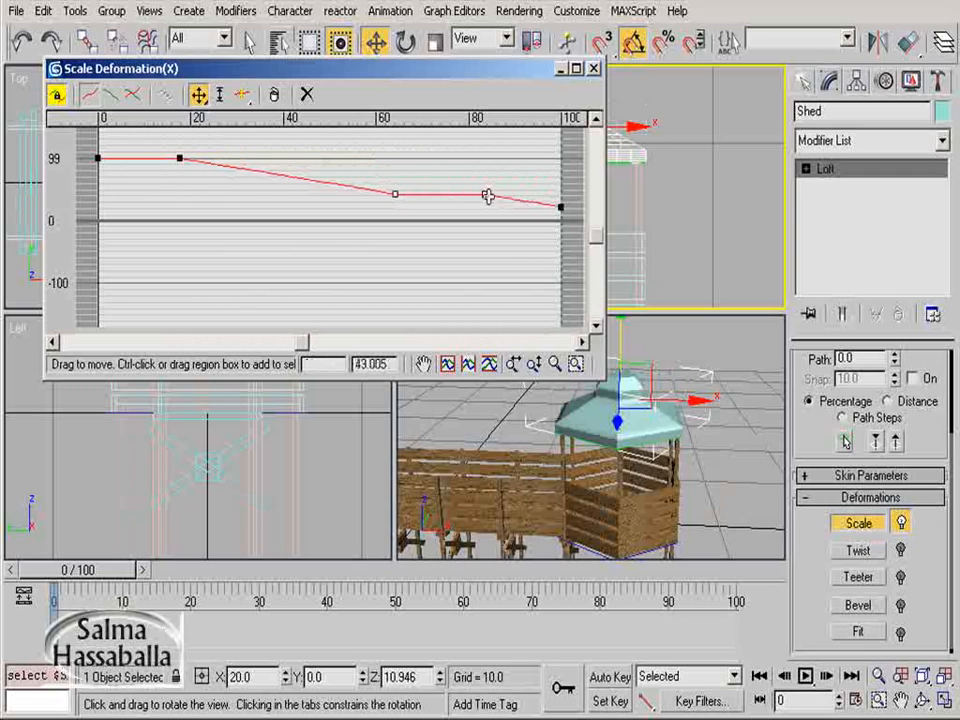
left_click(562, 207)
left_click_drag(562, 208, 562, 213)
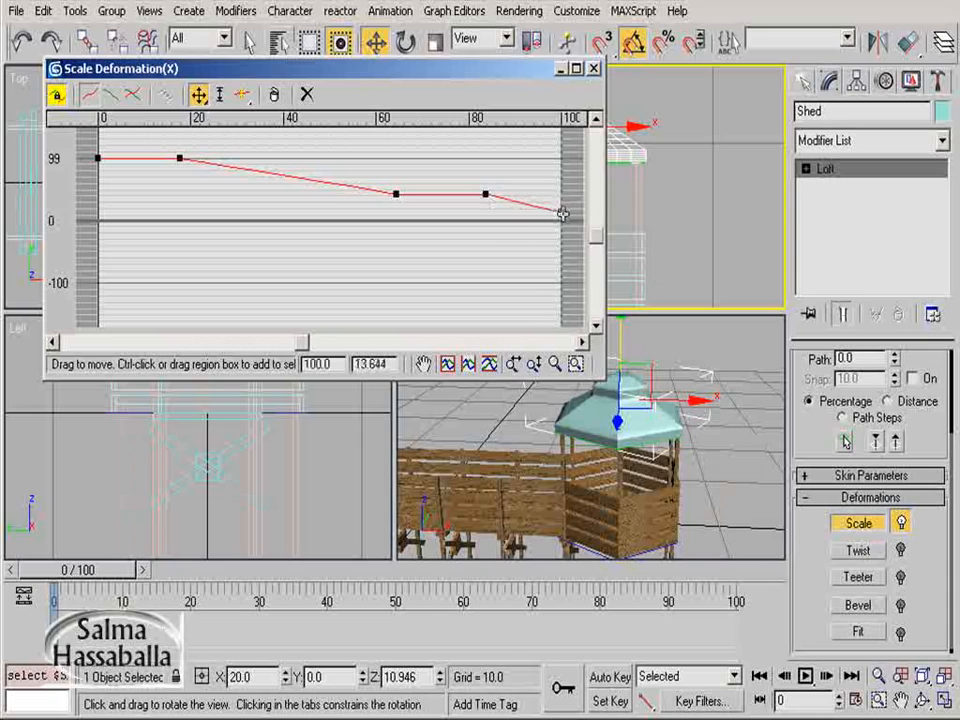
Step: Lower the two upper-path control points to about 27, shift the point near 18 percent to about 14, and close the deformation editor
left_click(398, 195)
left_click_drag(398, 195, 489, 197)
left_click(430, 206, "ctrl")
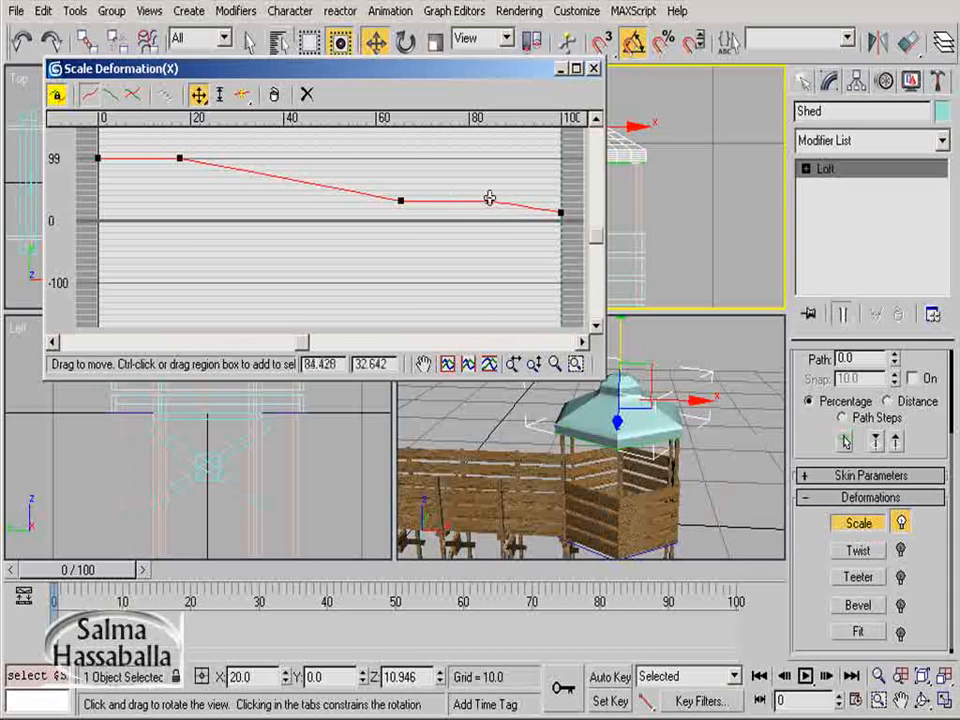
left_click(401, 200)
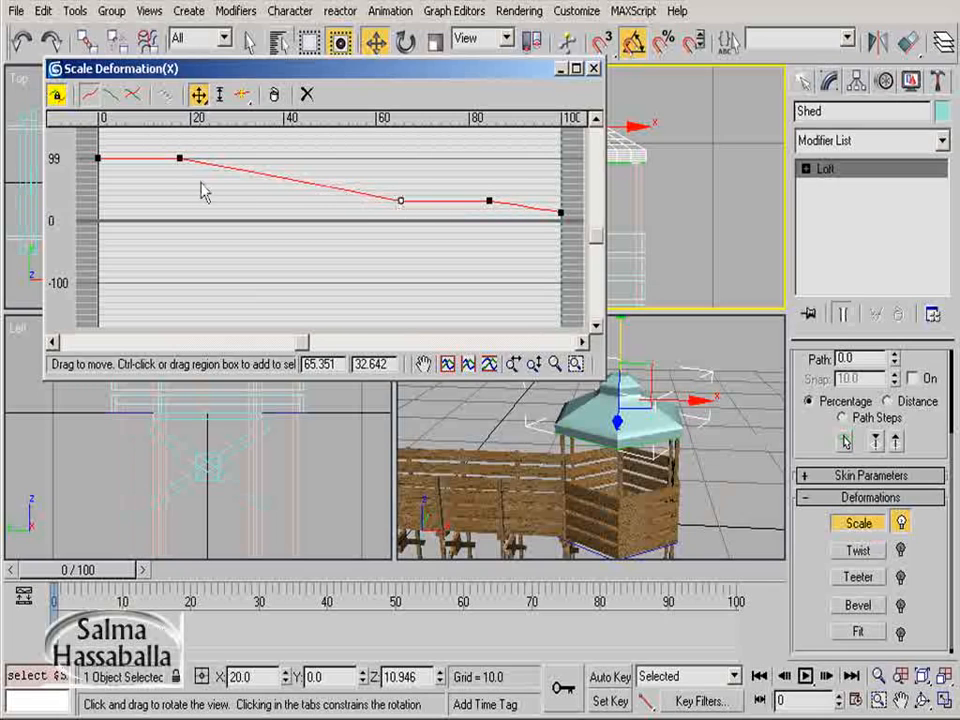
left_click_drag(180, 157, 163, 157)
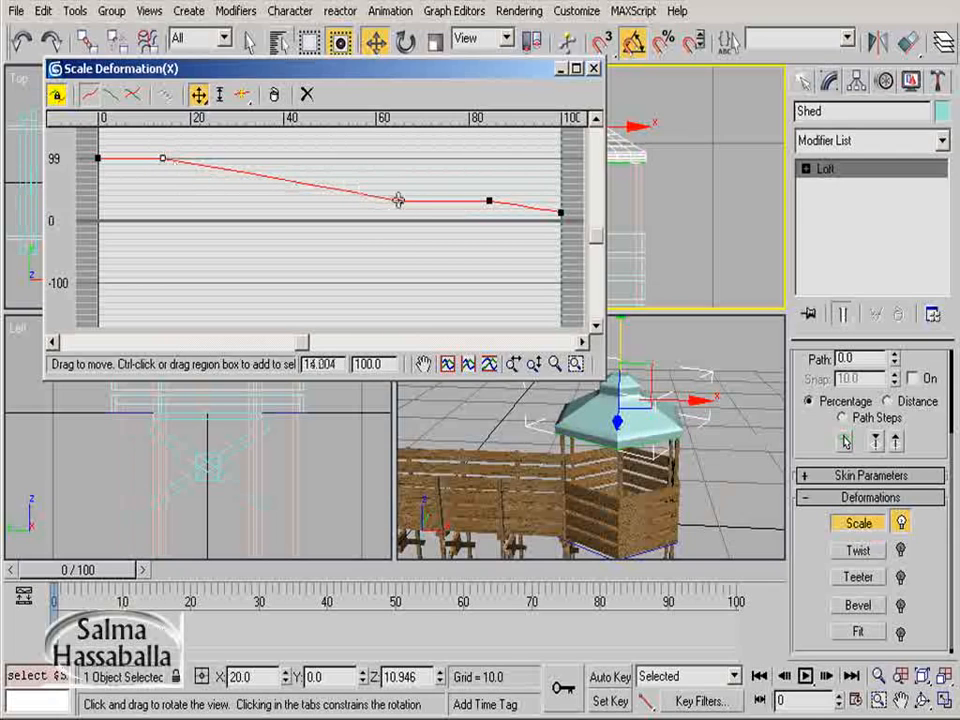
left_click_drag(383, 182, 488, 203)
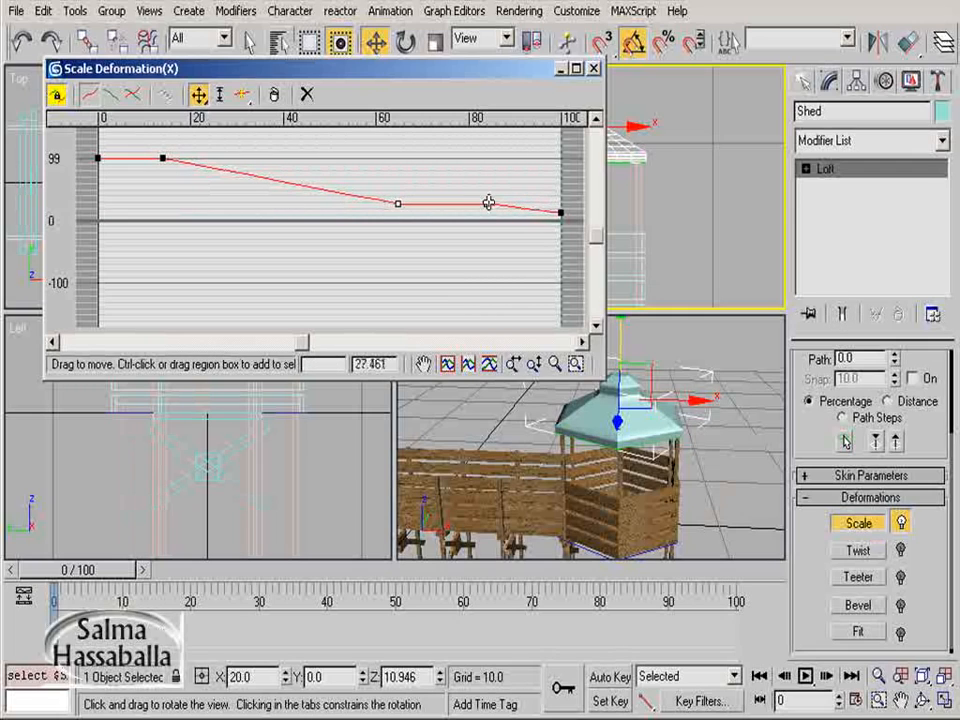
left_click(594, 70)
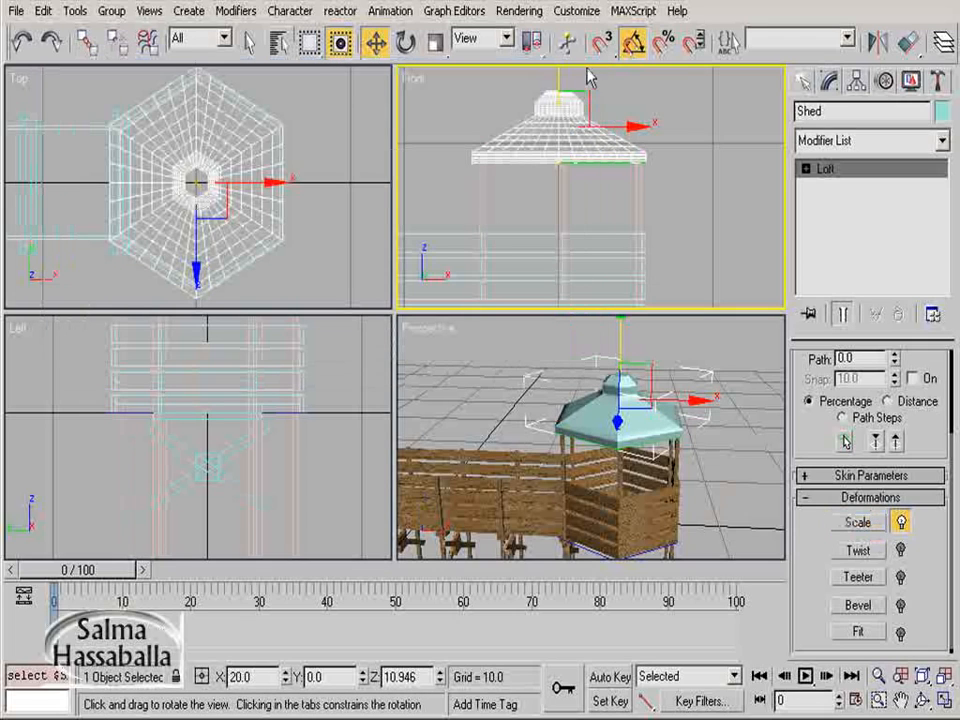
Step: Select the NGon01 shape by name
left_click(641, 439)
left_click(922, 701)
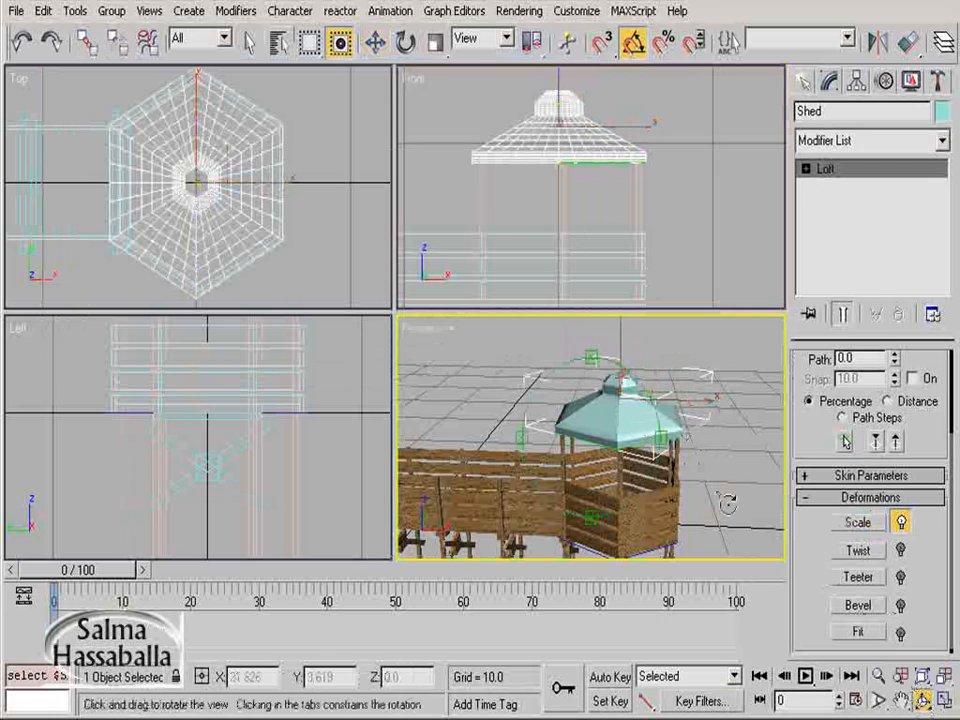
left_click_drag(616, 455, 615, 397)
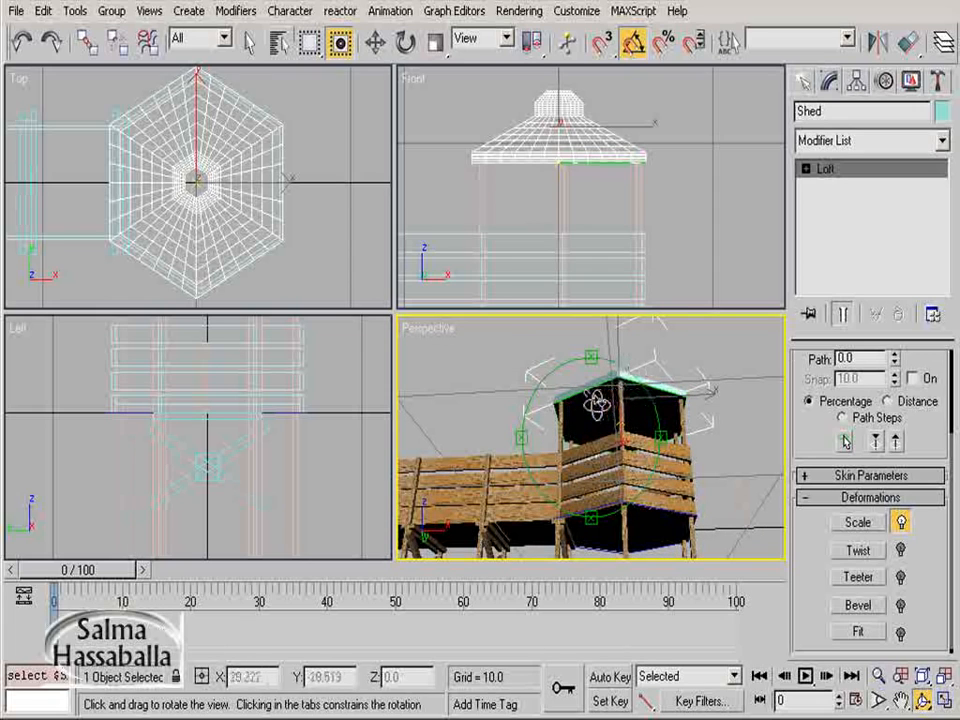
right_click(524, 257)
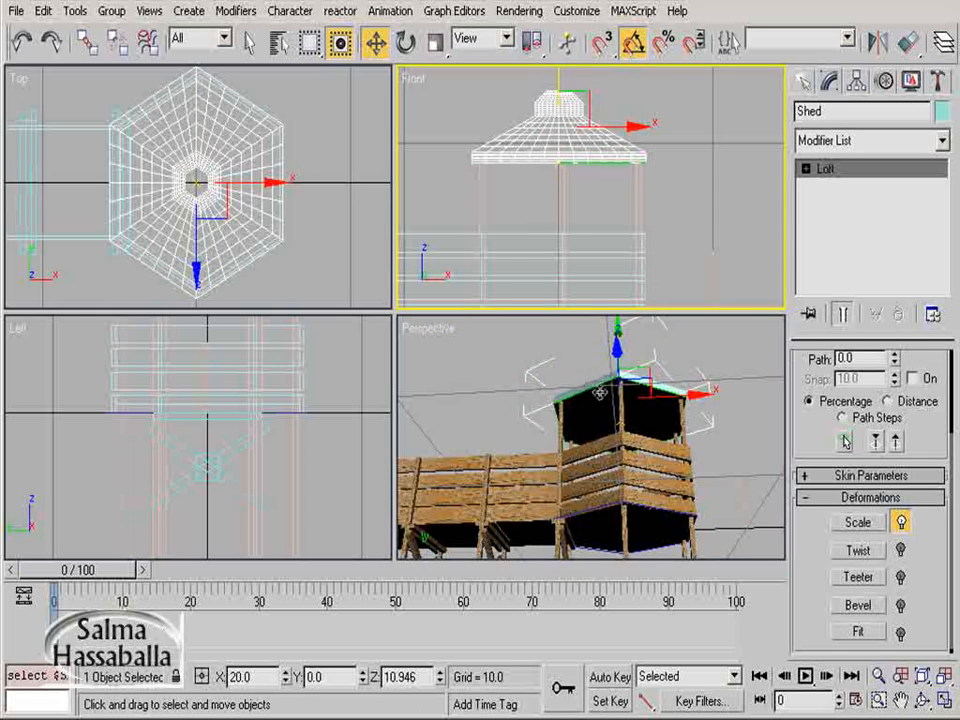
left_click(279, 42)
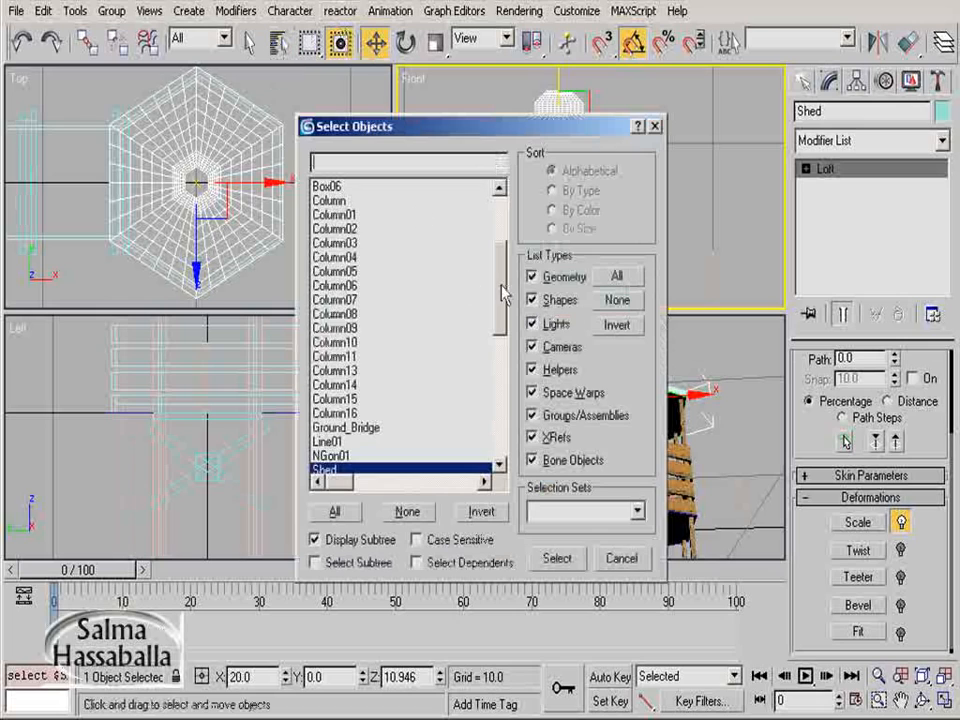
left_click(345, 456)
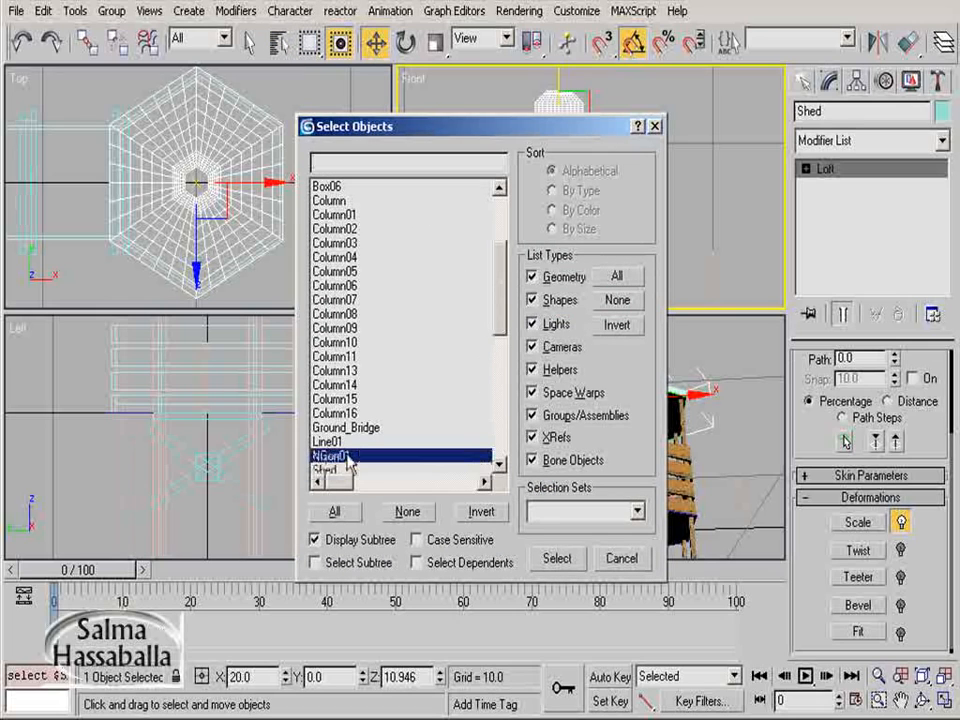
double_click(345, 457)
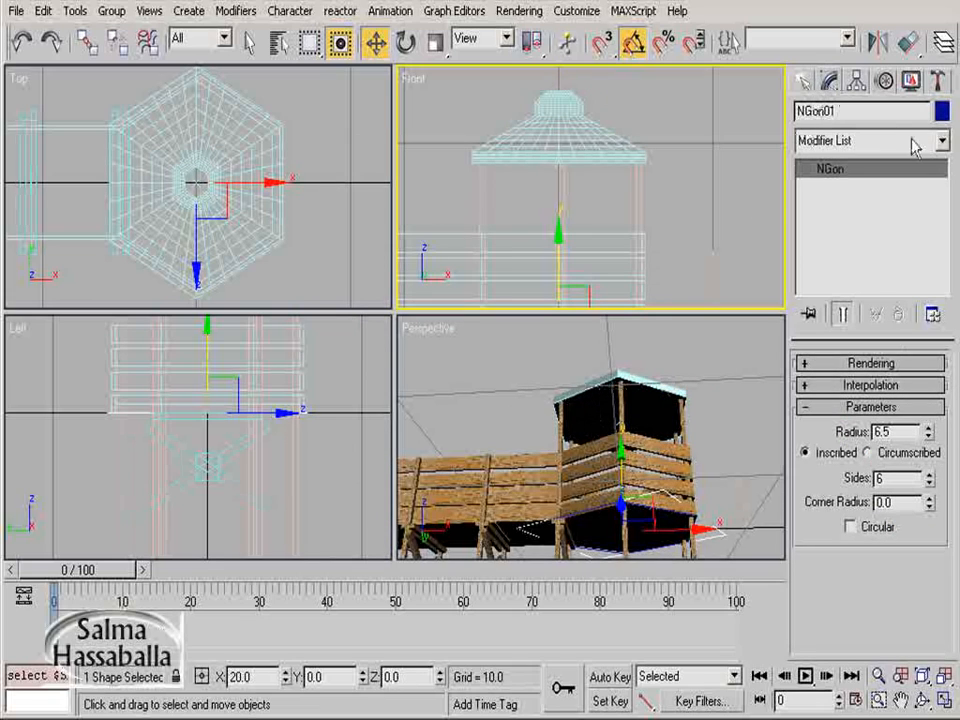
Step: Add an Edit Spline modifier to the NGon01 shape
left_click(942, 141)
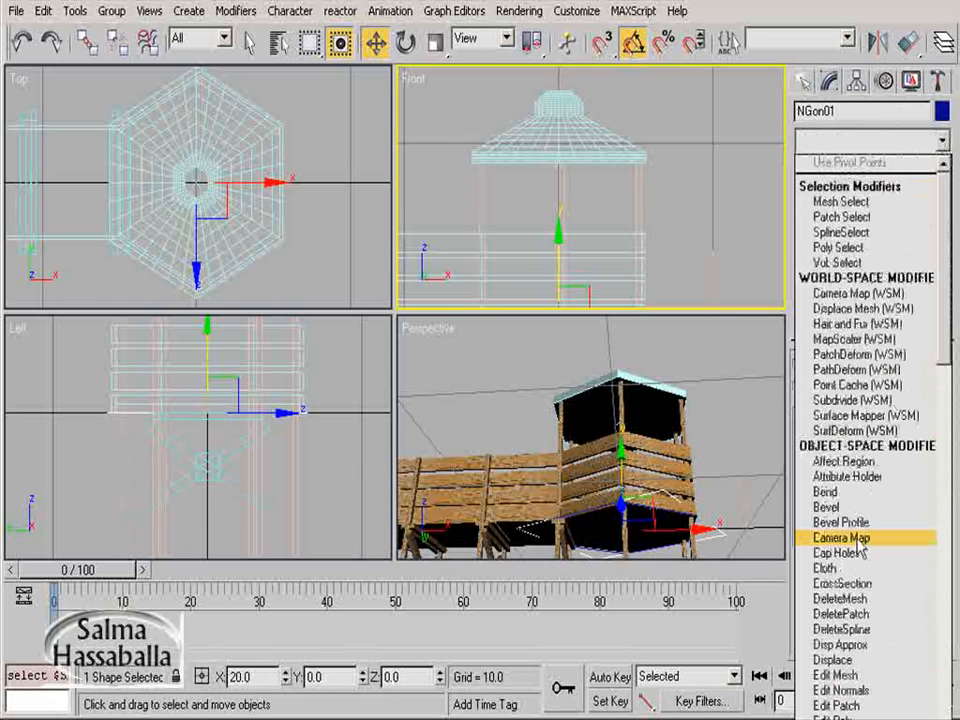
key("e")
key("e")
key("e")
key("e")
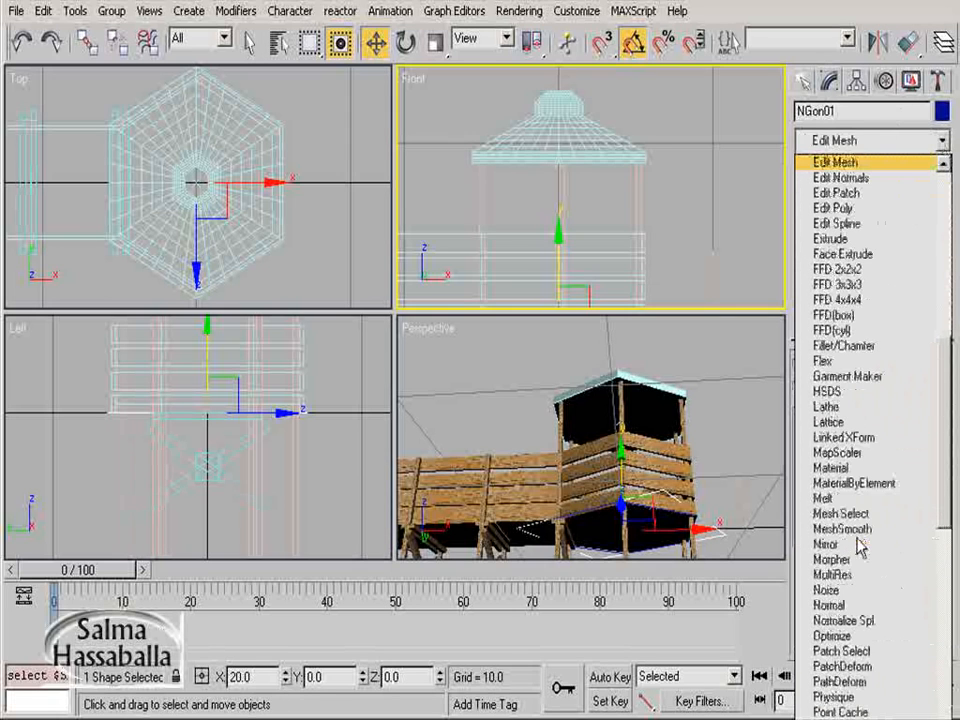
key("e")
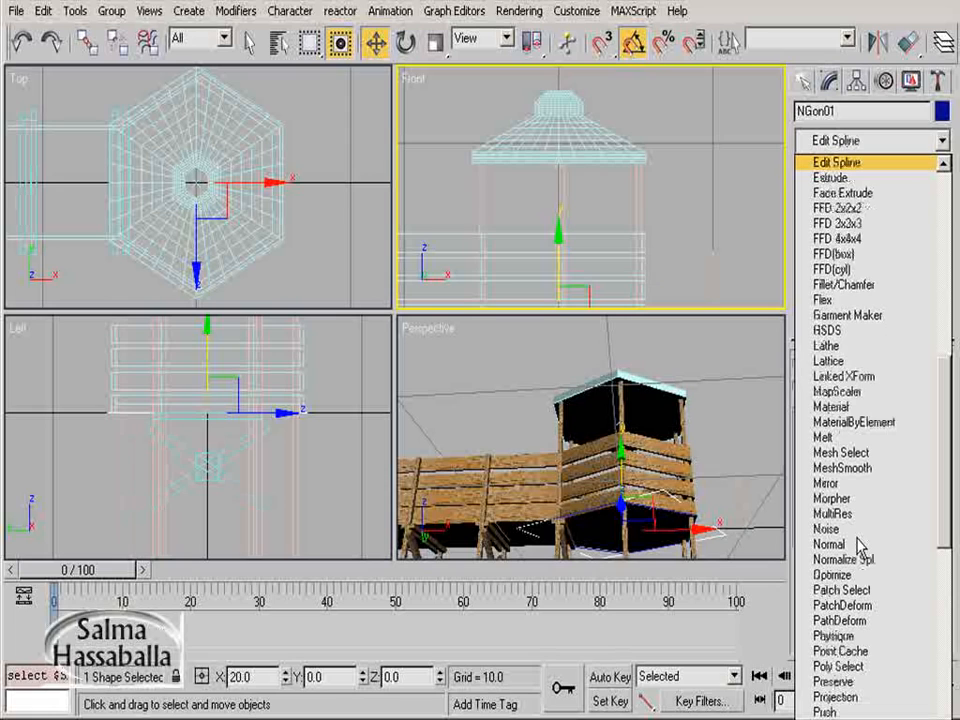
key("Return")
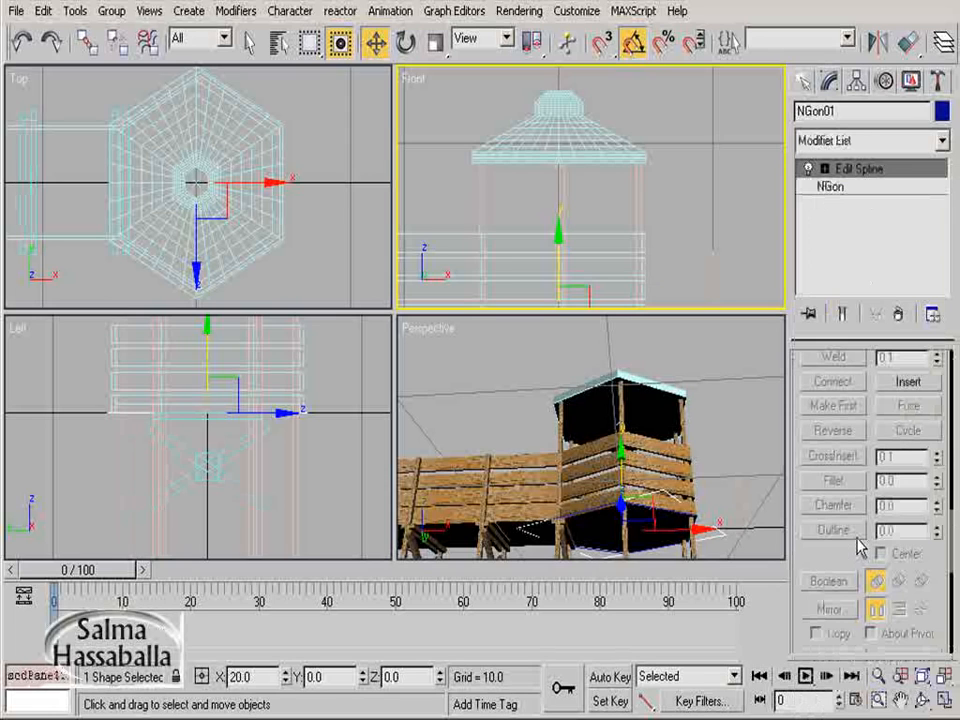
Step: Outline the NGon shape at spline level with a narrow inward offset to hollow out the lofted roof
left_click(824, 168)
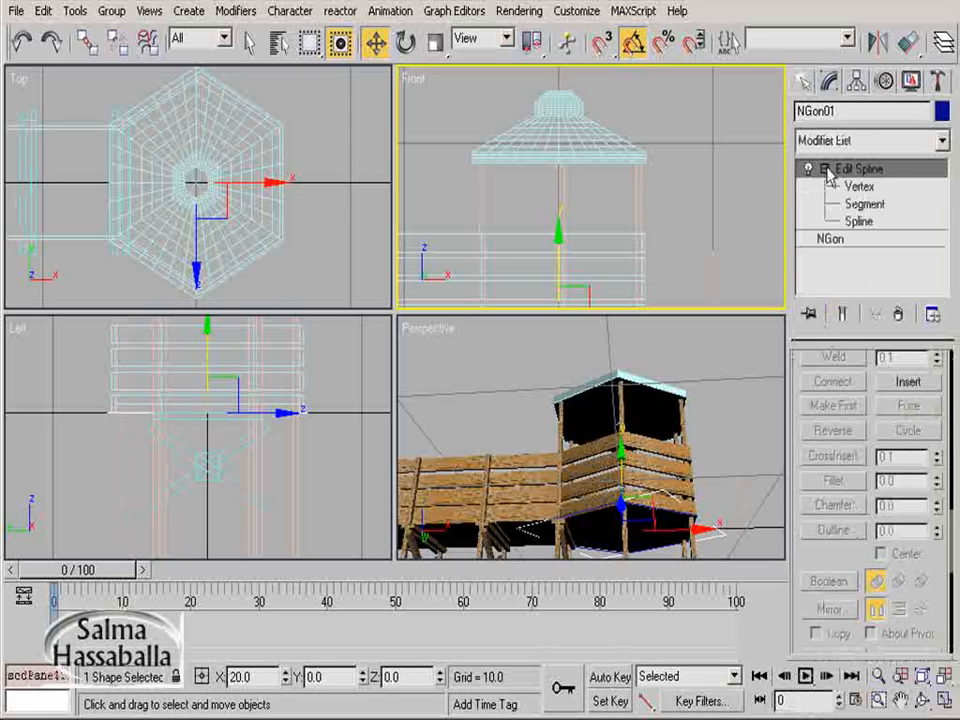
left_click(860, 222)
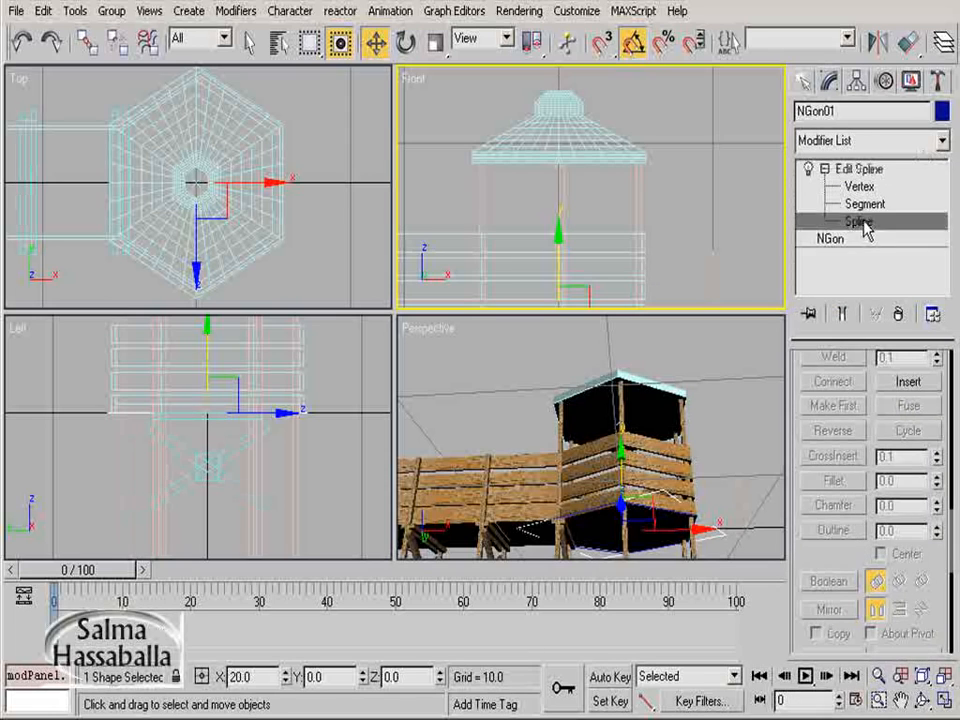
left_click(835, 531)
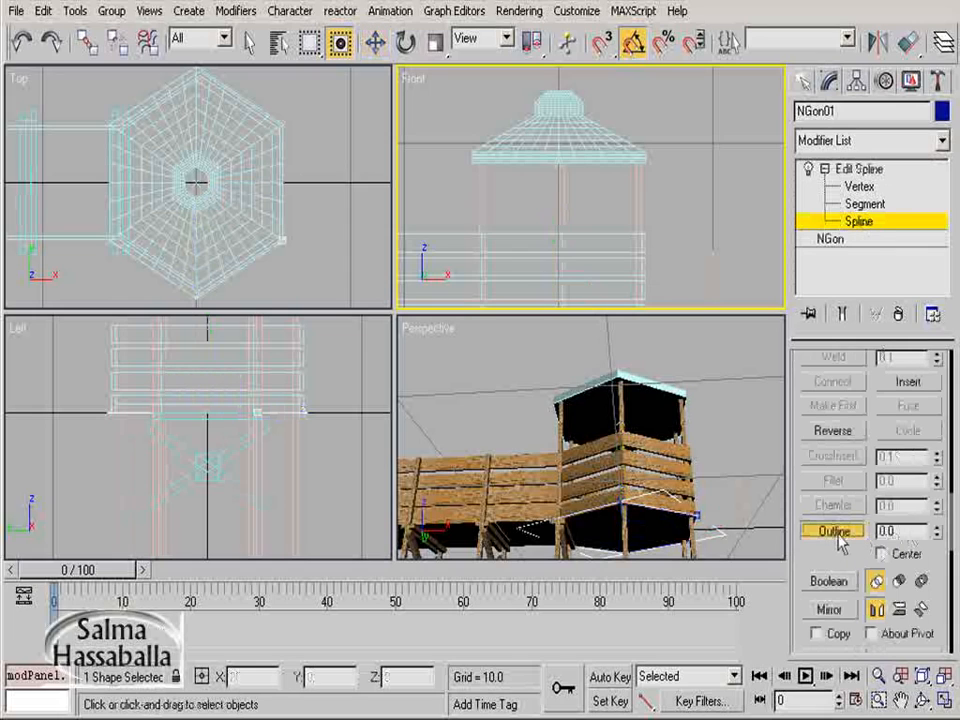
double_click(880, 531)
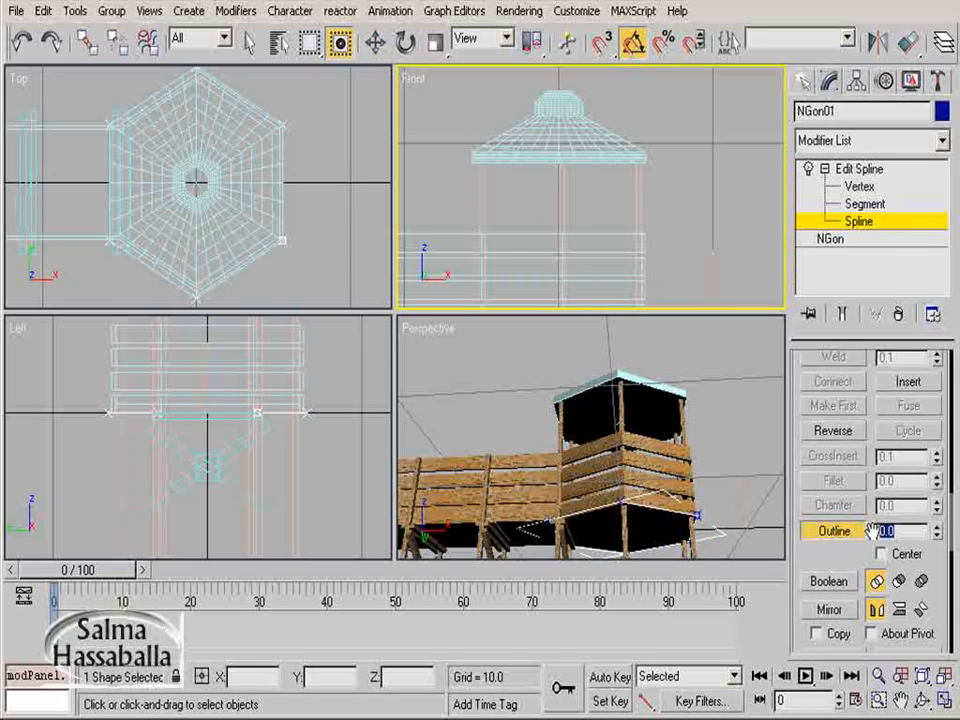
type("15")
key("Return")
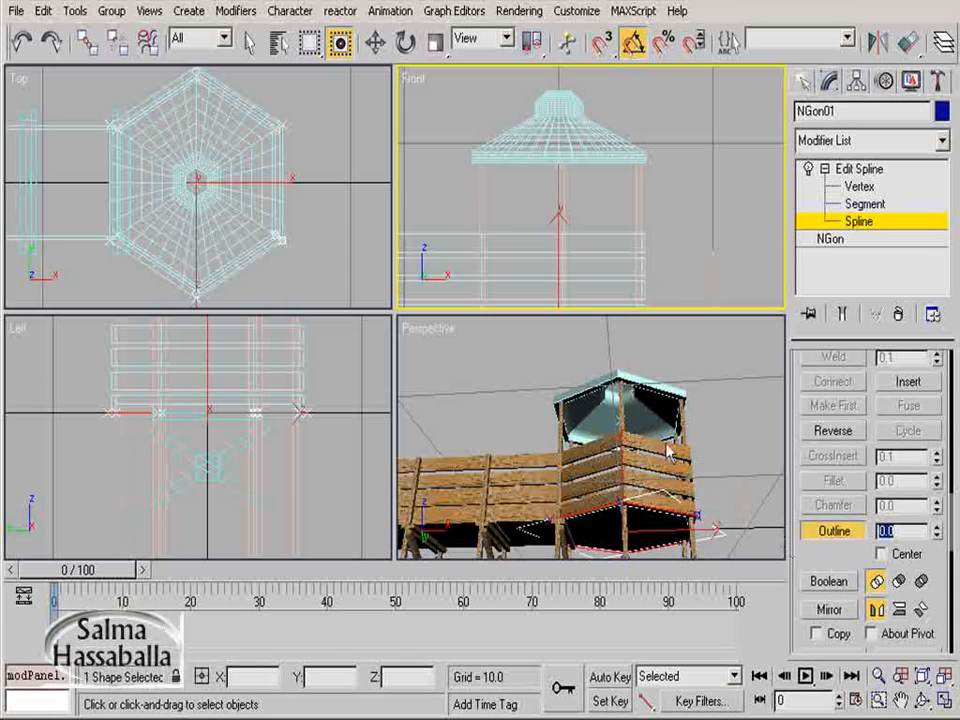
Step: Select the Shed loft by name, lower the end point of its scale deformation curve to about 1.5, and close the deformation editor
left_click(937, 705)
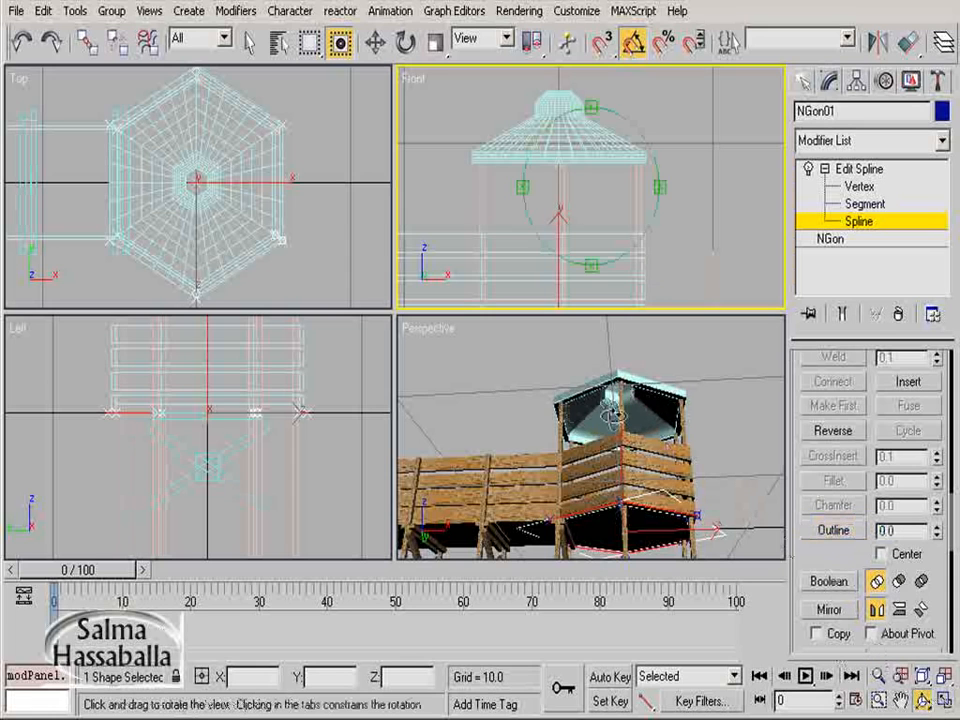
left_click_drag(632, 495, 573, 447)
key("w")
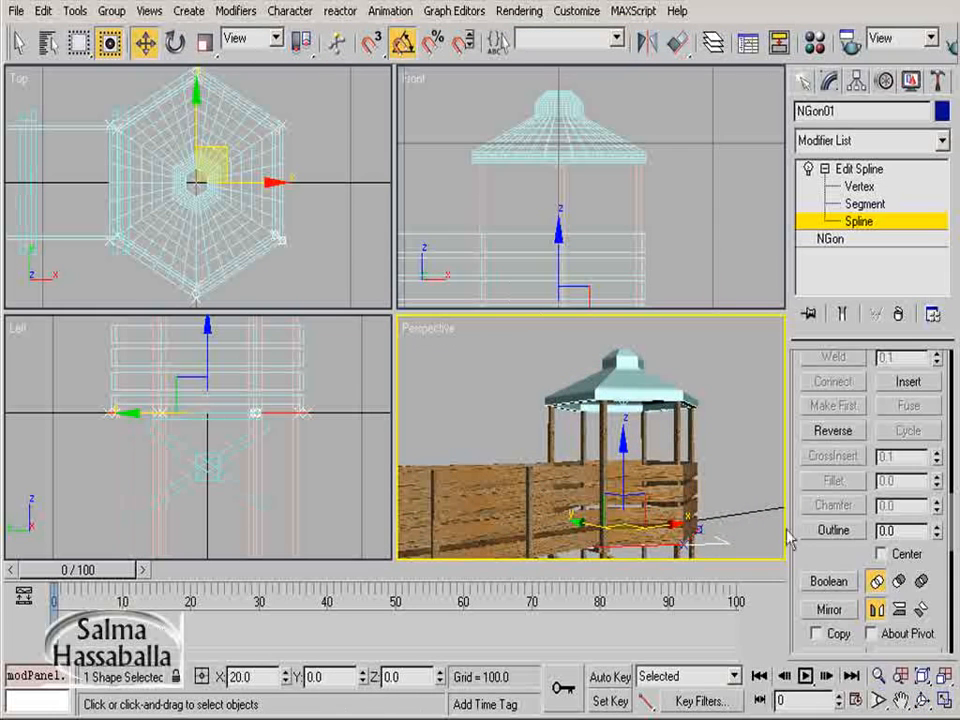
left_click(926, 703)
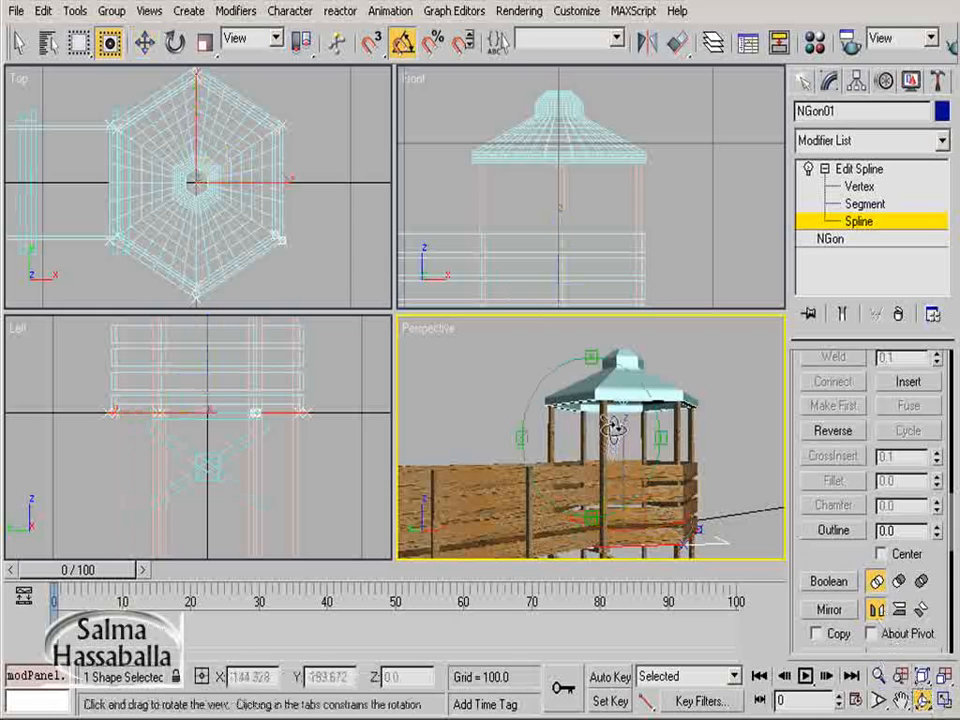
left_click_drag(613, 426, 590, 484)
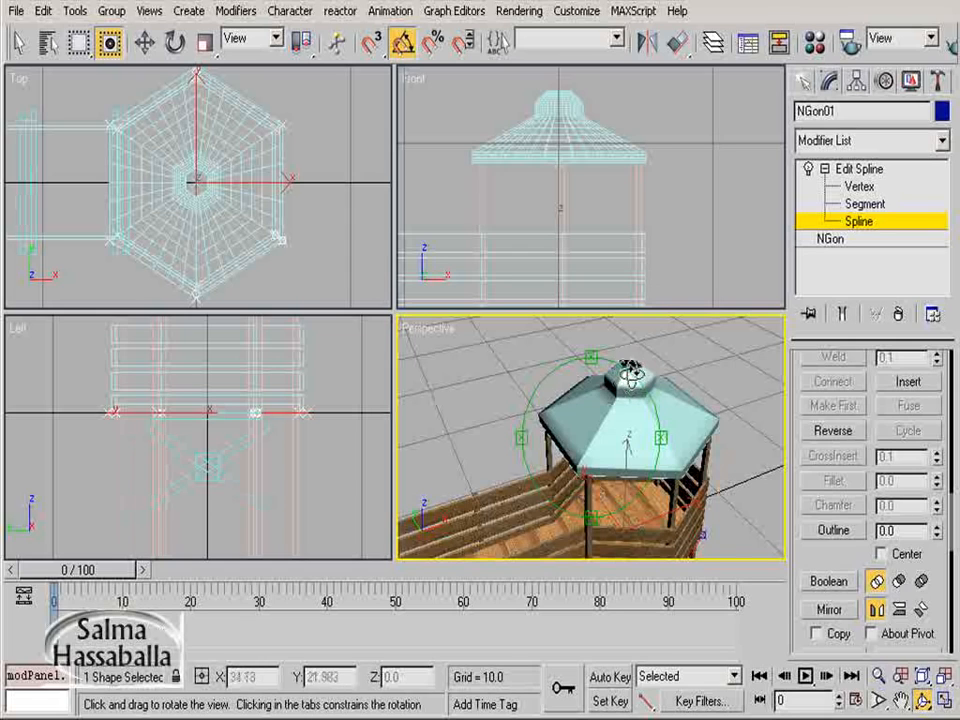
left_click(48, 44)
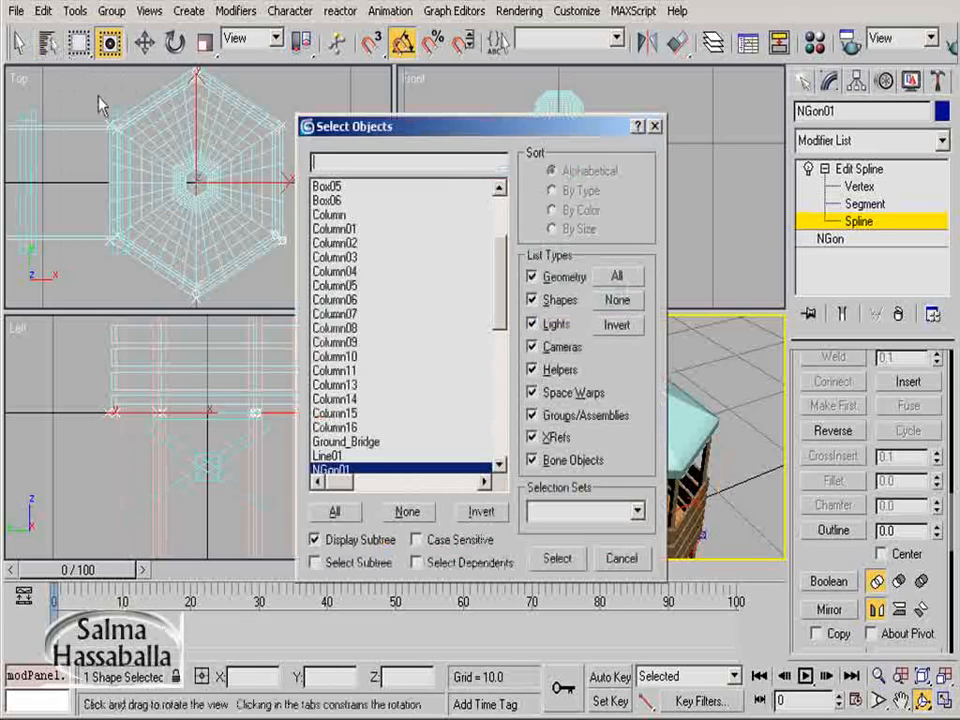
scroll(503, 277, "down", 2)
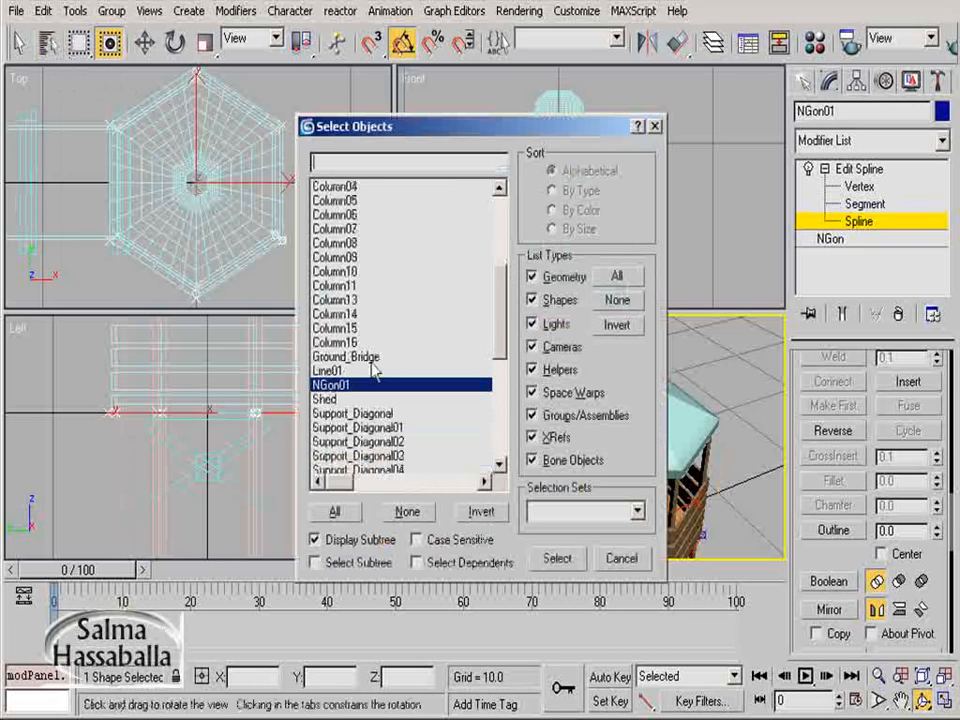
left_click(330, 401)
double_click(330, 401)
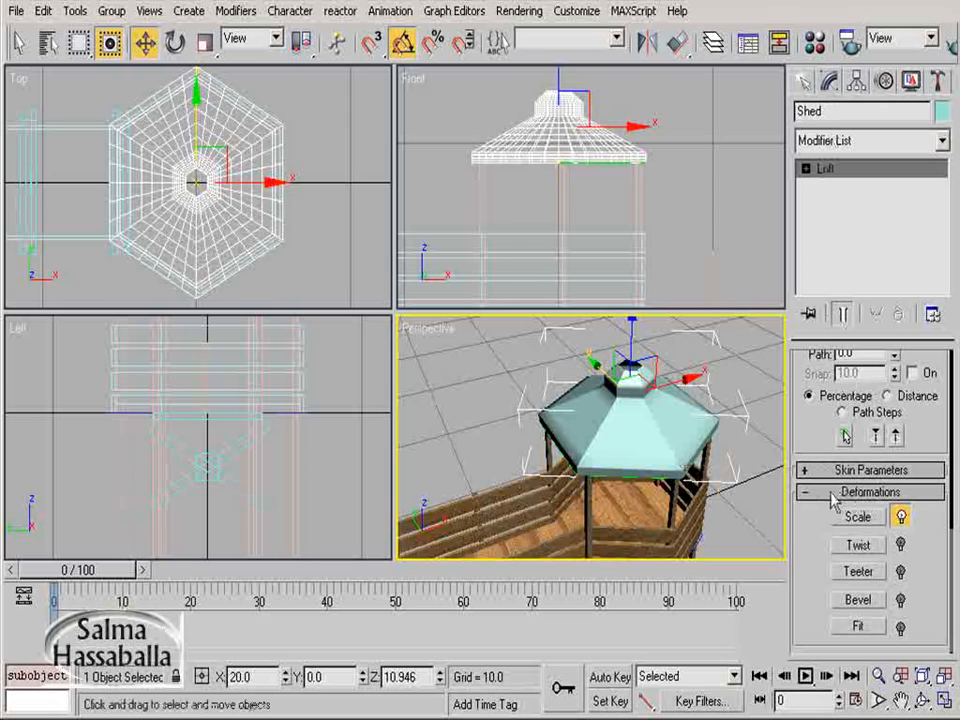
left_click(855, 517)
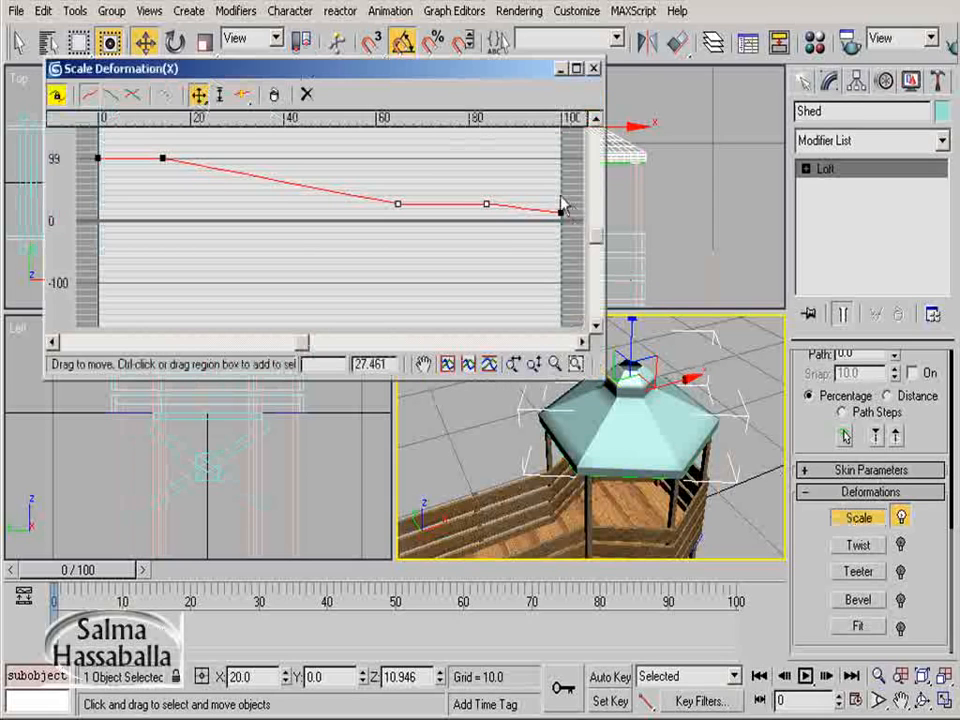
left_click_drag(563, 213, 563, 219)
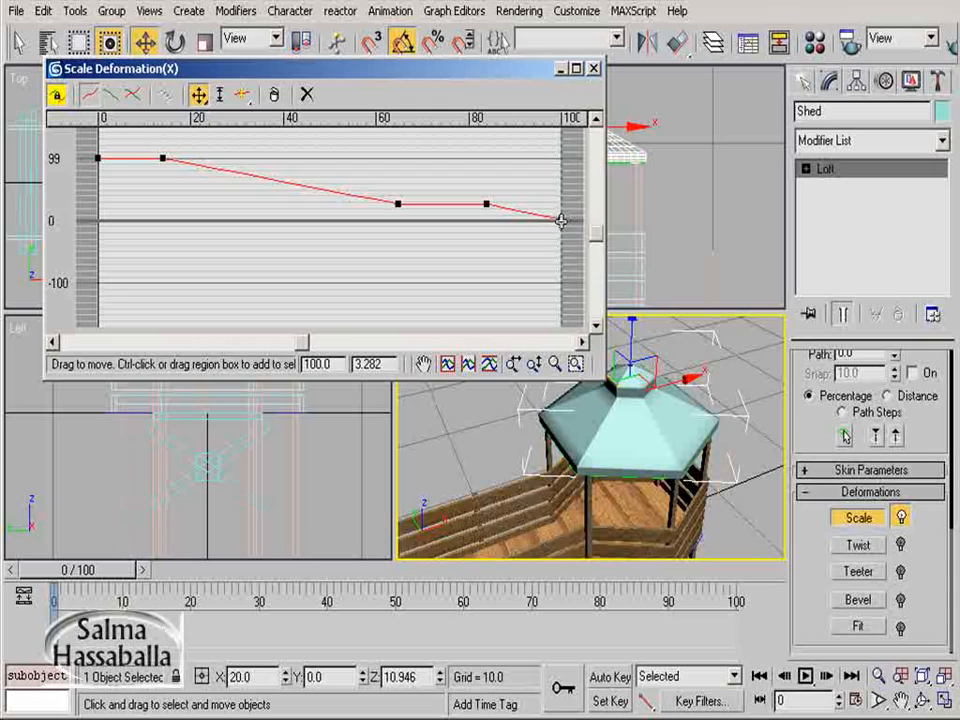
left_click_drag(561, 220, 562, 221)
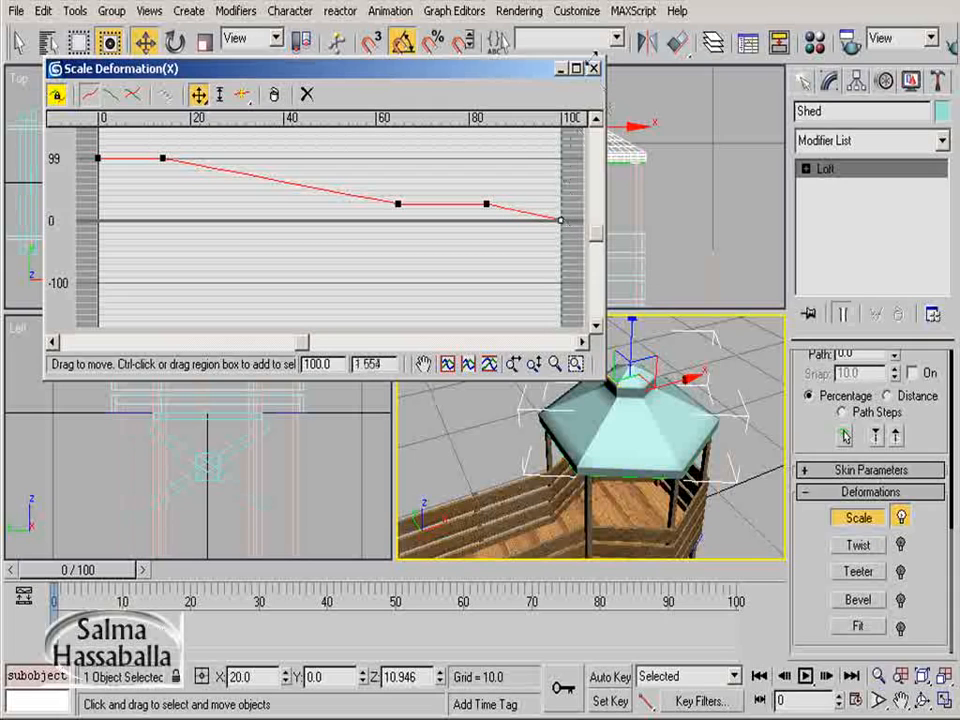
left_click(595, 70)
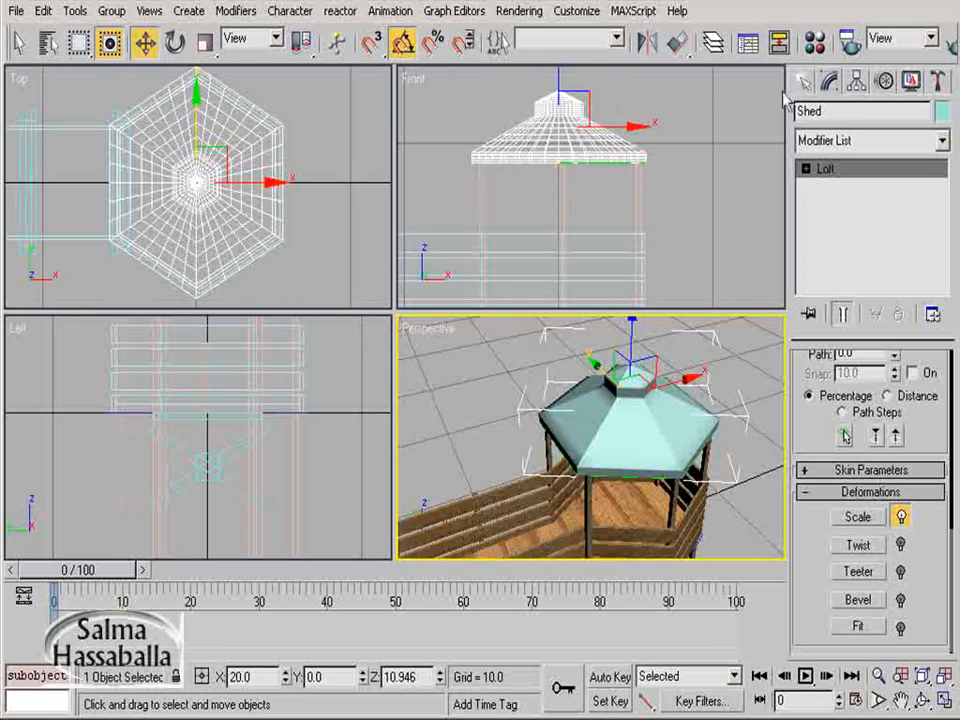
Step: Load the Wood_Shingle material from the material library into the third sample slot and assign it to the Shed
left_click(812, 44)
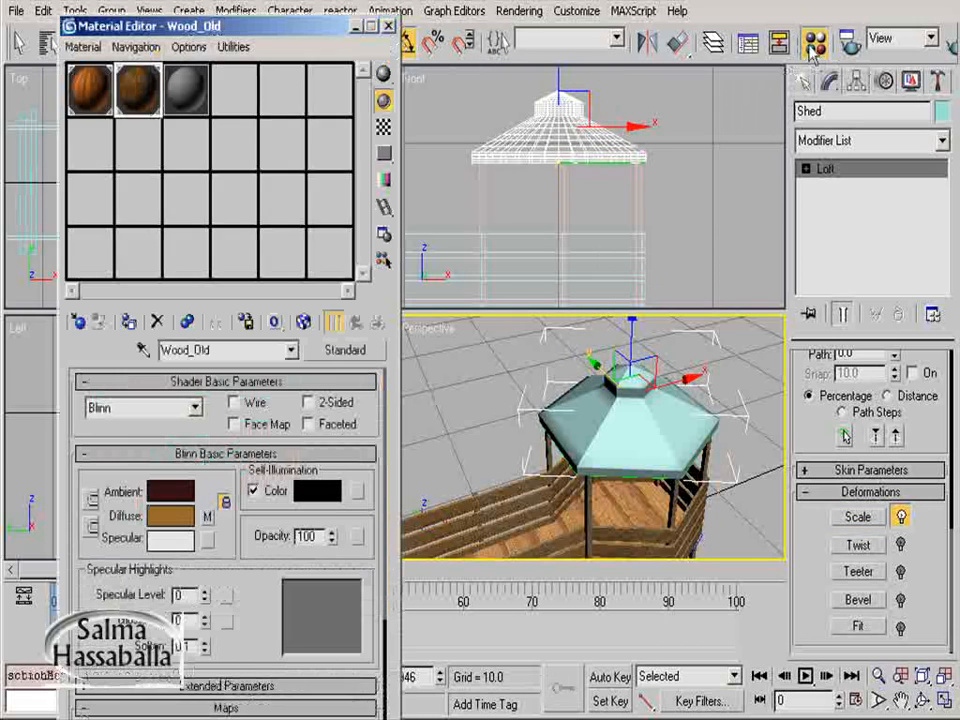
left_click(188, 90)
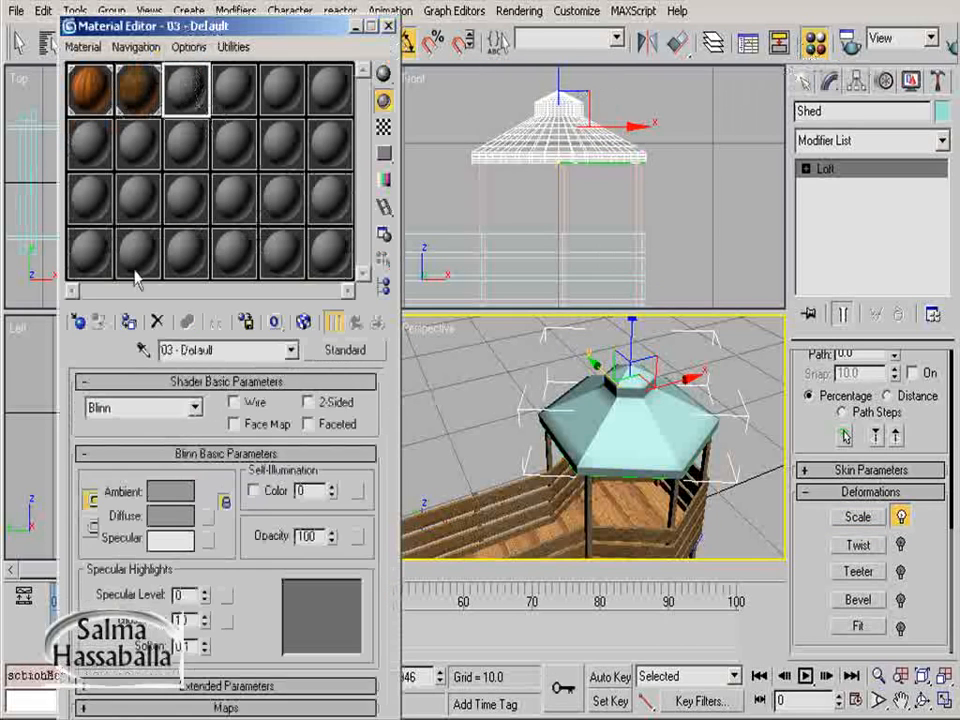
left_click(79, 323)
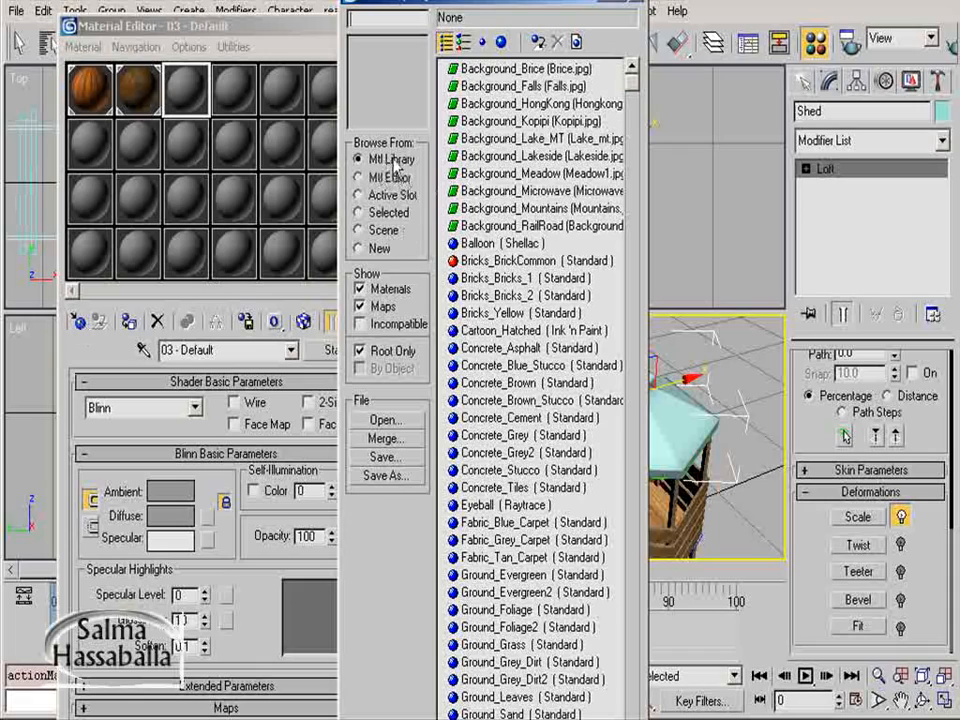
left_click_drag(633, 78, 638, 718)
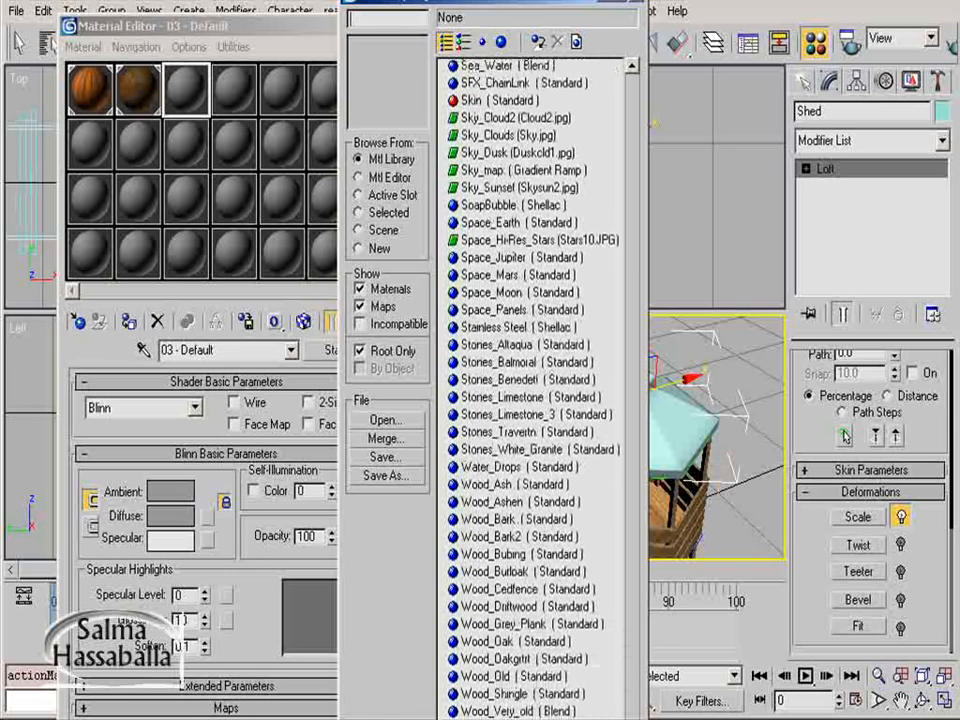
double_click(505, 693)
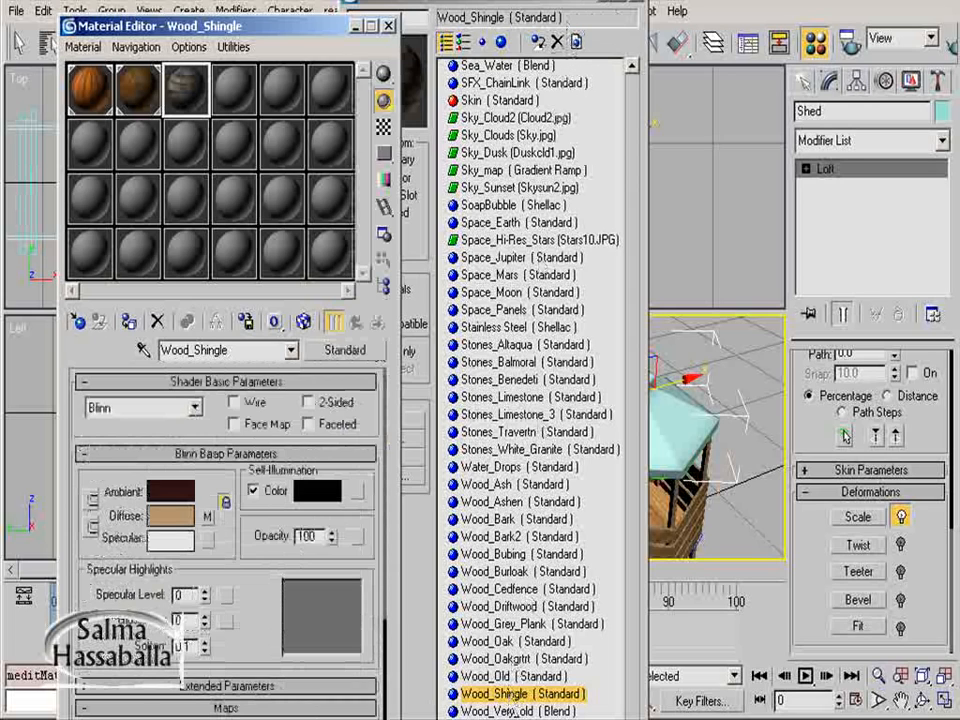
left_click(637, 3)
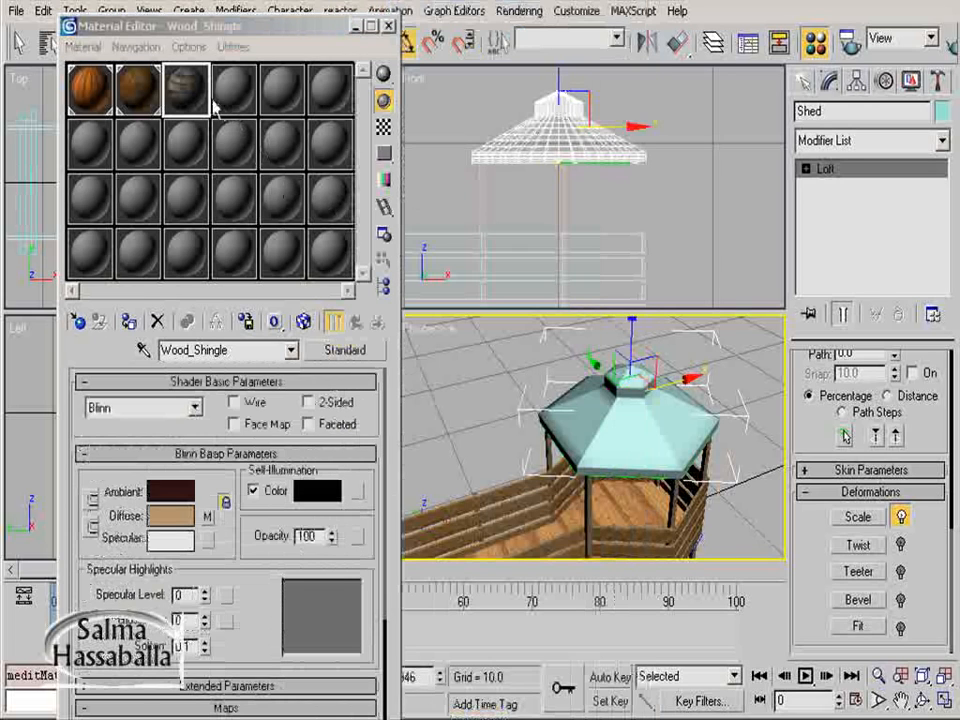
left_click(131, 324)
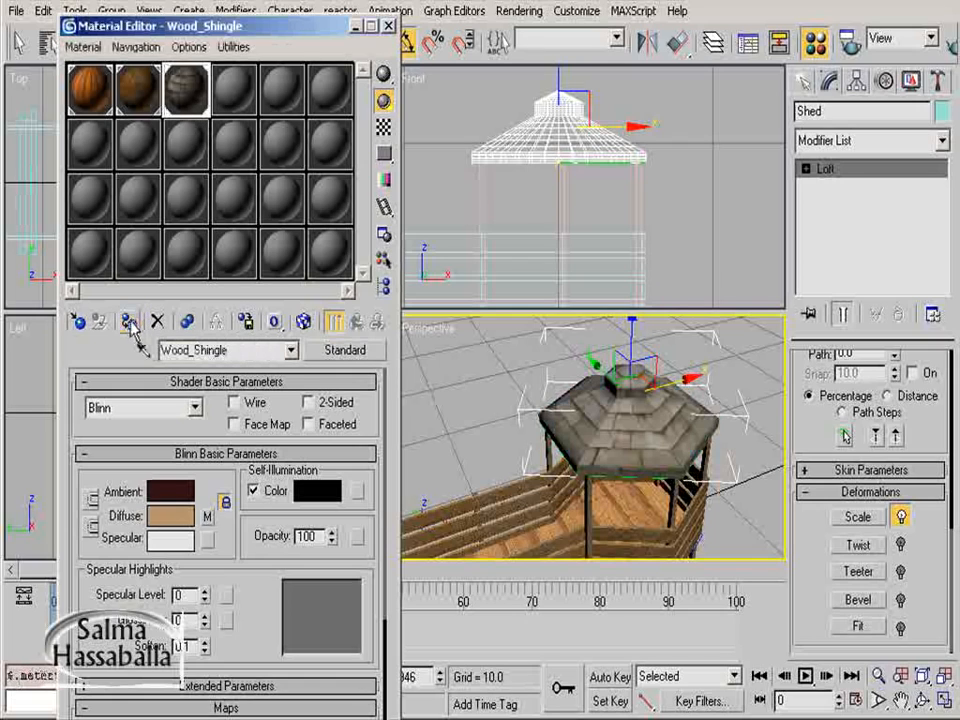
left_click(389, 27)
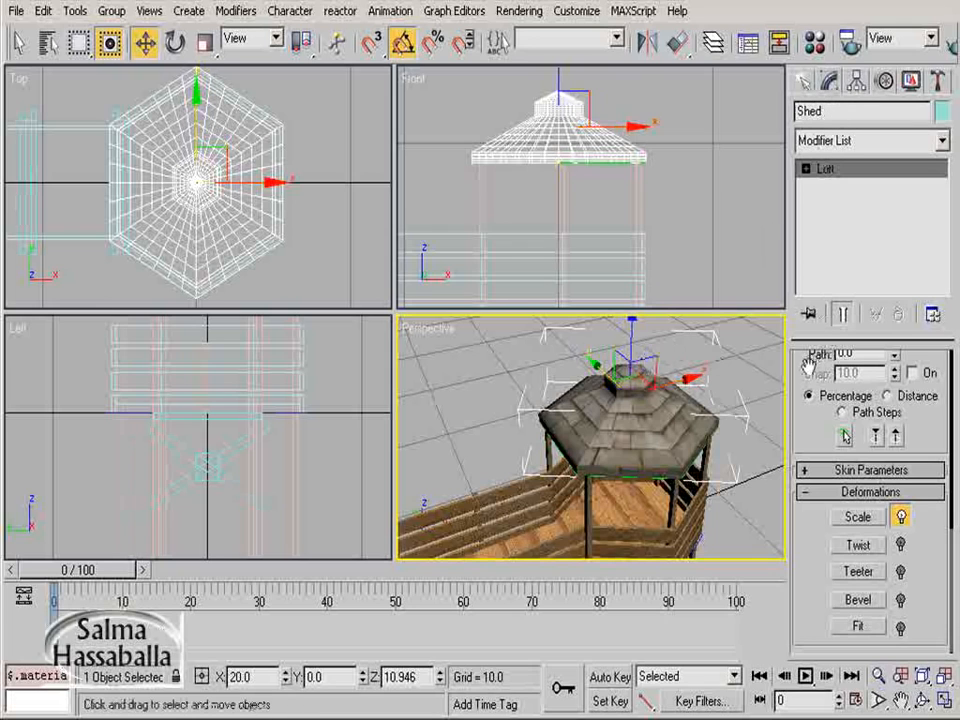
Step: Enable Real-World Map Size in the Shed loft's surface mapping and set the length and width repeats to 0.3
left_click_drag(803, 380, 782, 719)
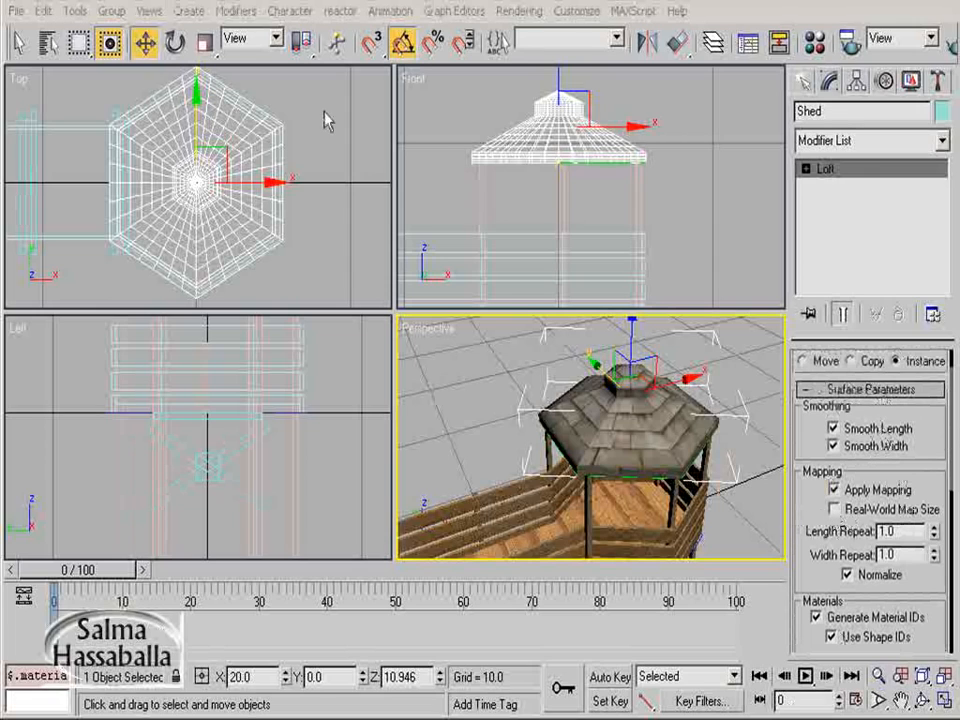
left_click(835, 509)
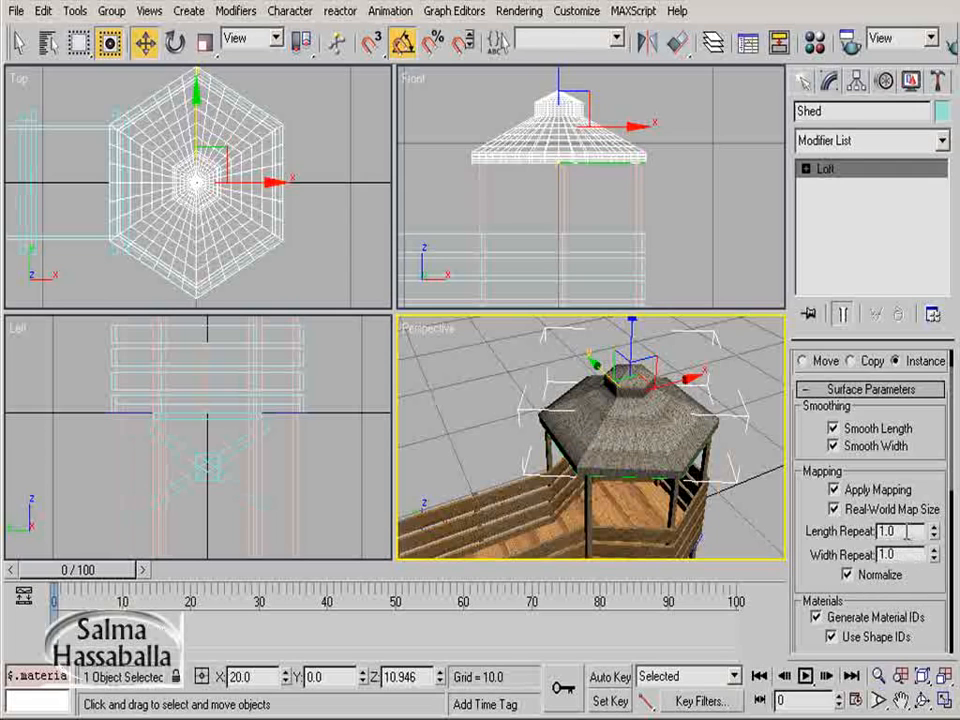
left_click_drag(907, 532, 821, 527)
key("BackSpace")
left_click_drag(903, 556, 853, 557)
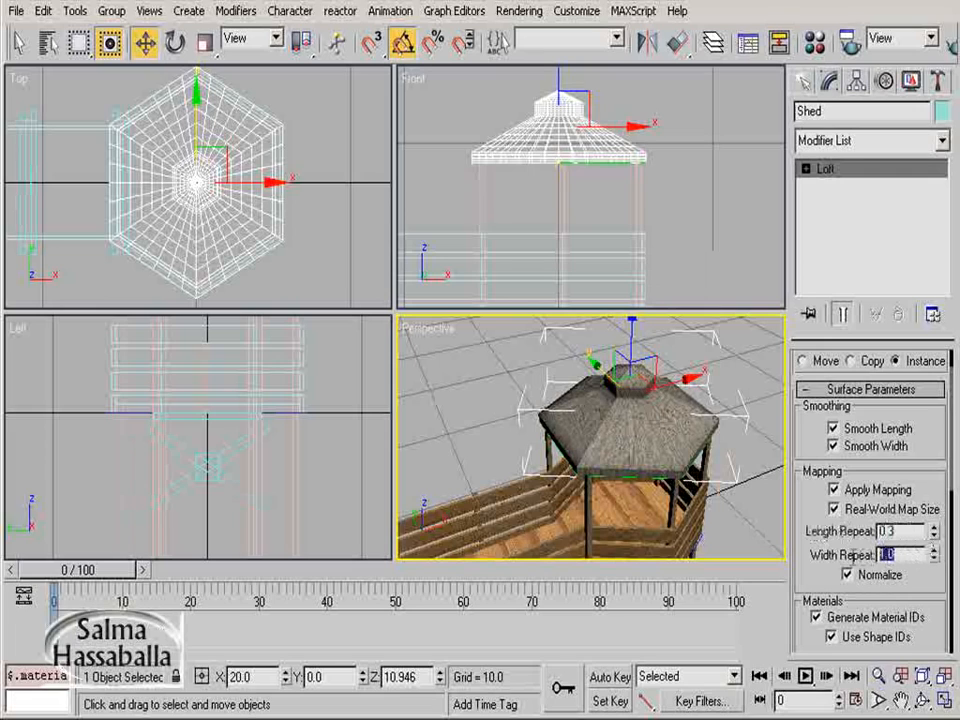
type("0.3")
key("Return")
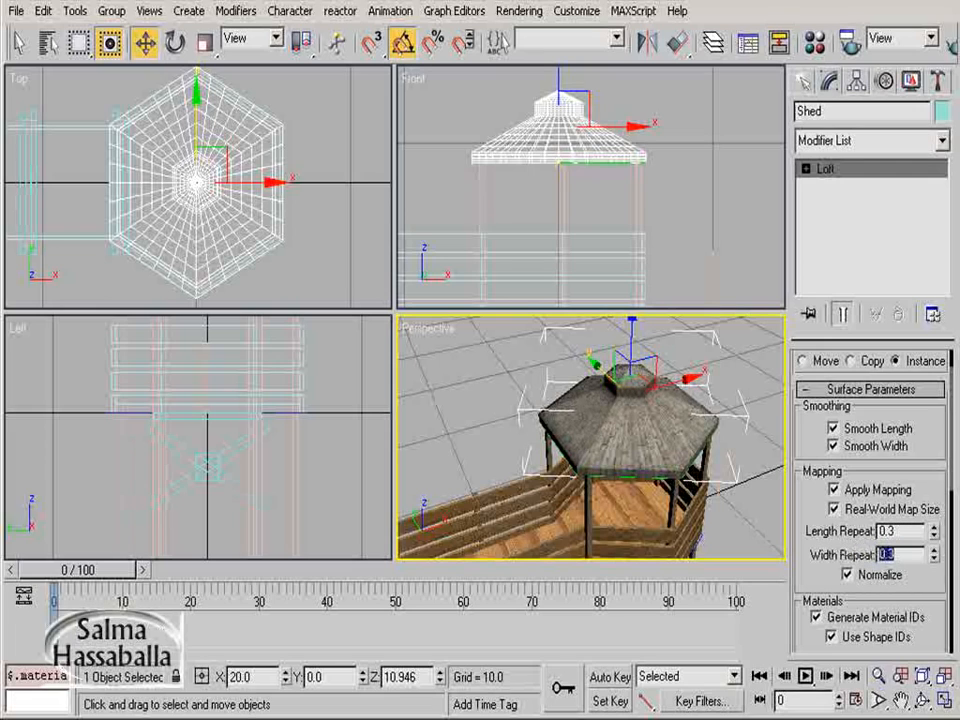
Step: Hide all shapes in the scene by category, leaving the geometry categories displayed
key("ctrl+r")
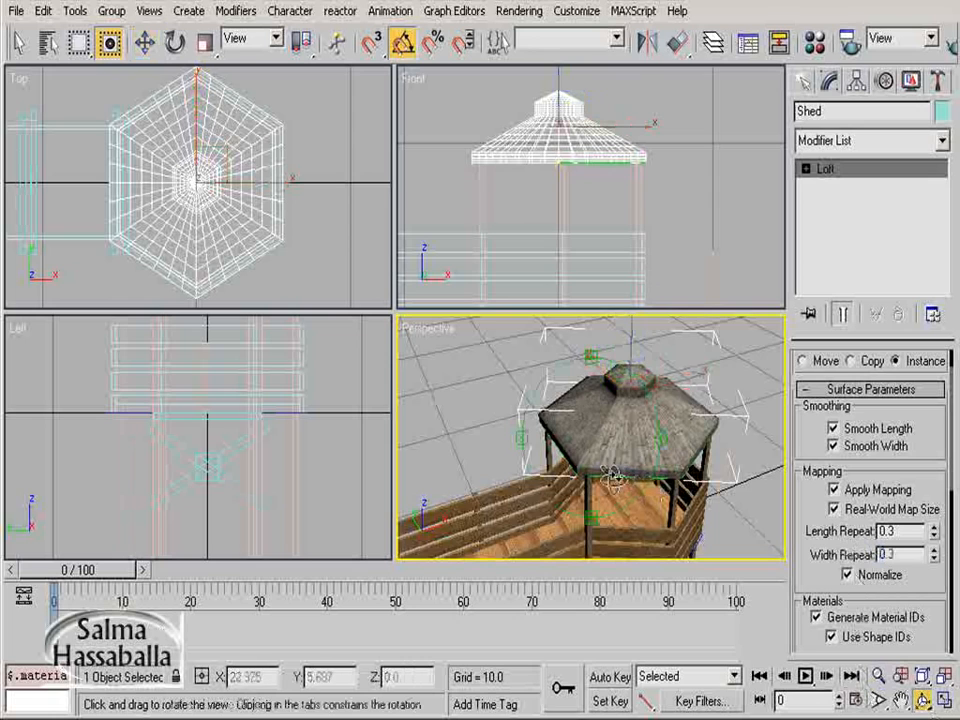
left_click_drag(614, 478, 640, 470)
key("w")
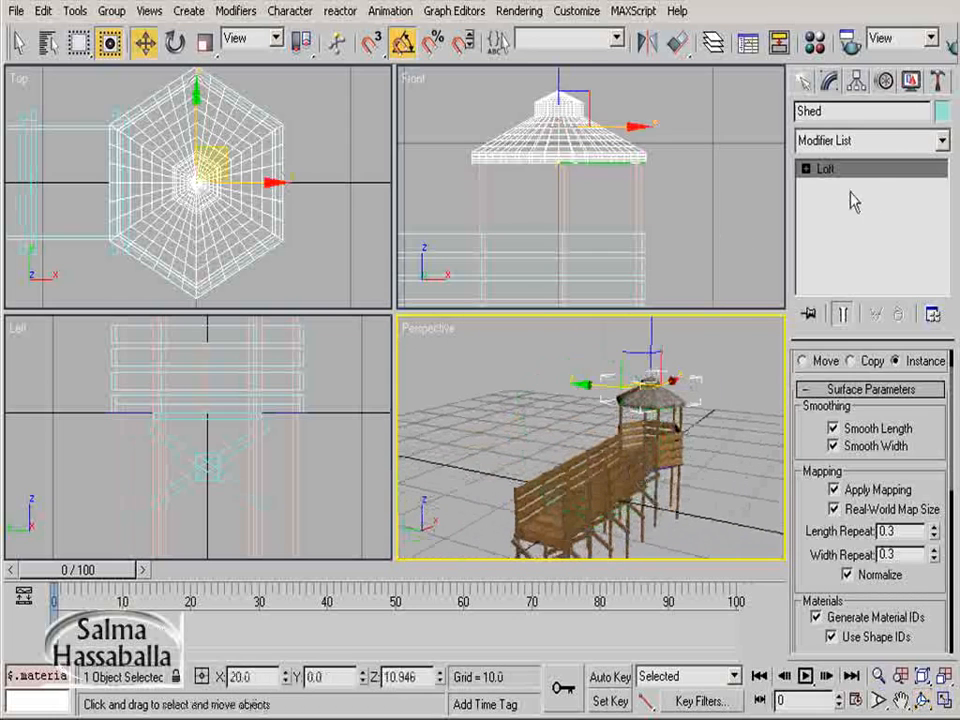
left_click(911, 82)
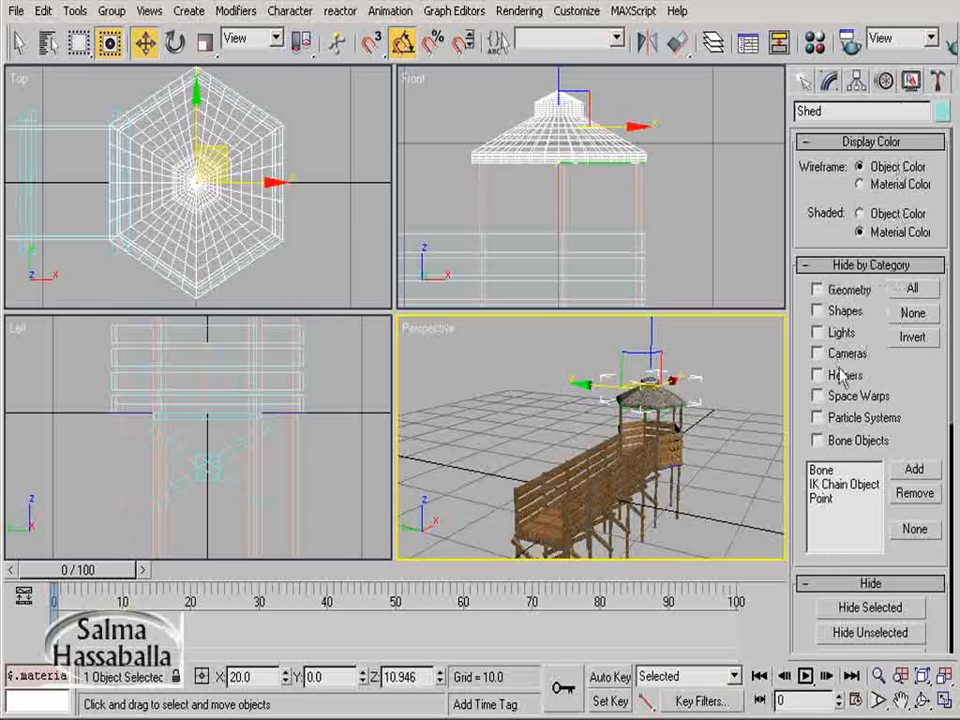
left_click(818, 312)
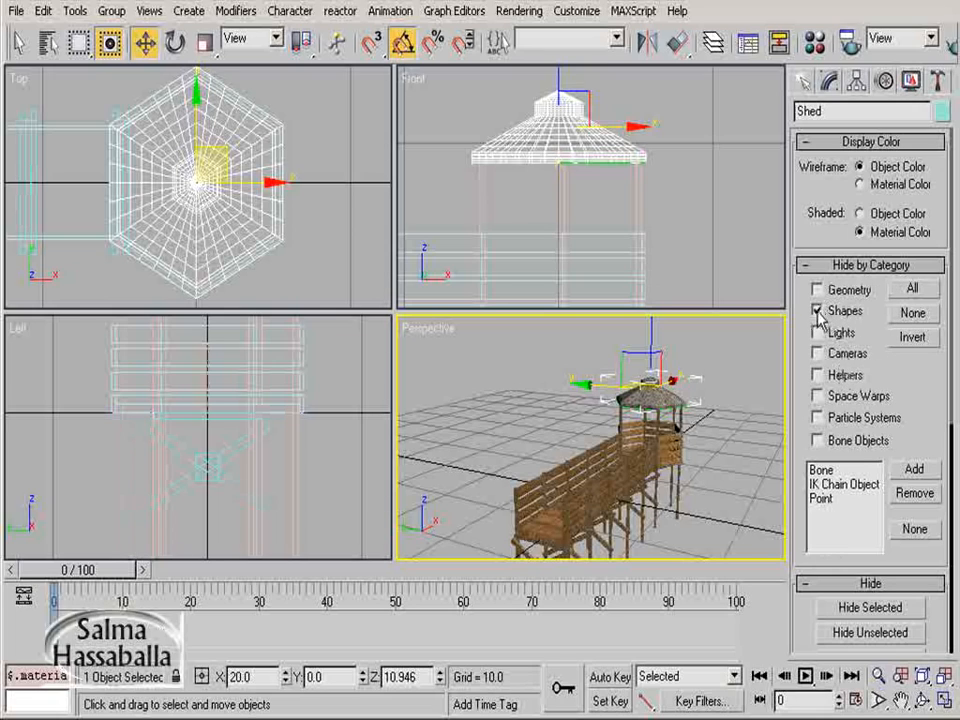
Step: Select all the bridge and shed objects in the top view, group them under the name Bridge, and save the scene
right_click(296, 231)
scroll(296, 231, "down", 4)
middle_click_drag(296, 231, 363, 240)
scroll(262, 210, "down", 2)
scroll(261, 210, "up", 2)
mouse_move(234, 205)
middle_mouse_down()
mouse_move(272, 210)
mouse_move(248, 198)
middle_mouse_up()
scroll(248, 198, "down", 2)
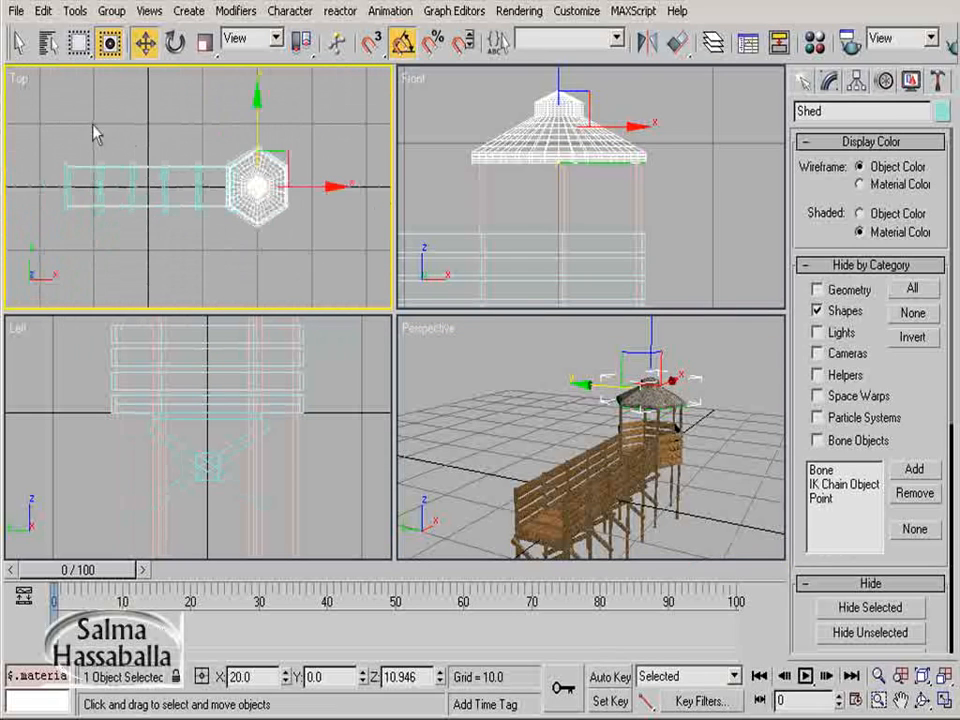
left_click_drag(42, 120, 386, 300)
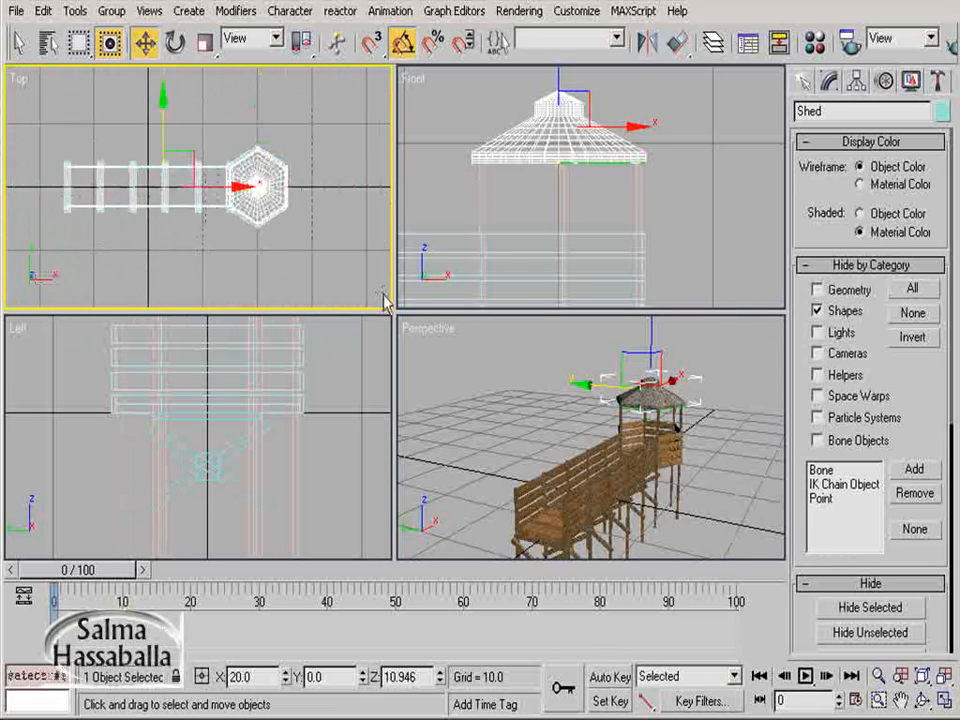
left_click(112, 12)
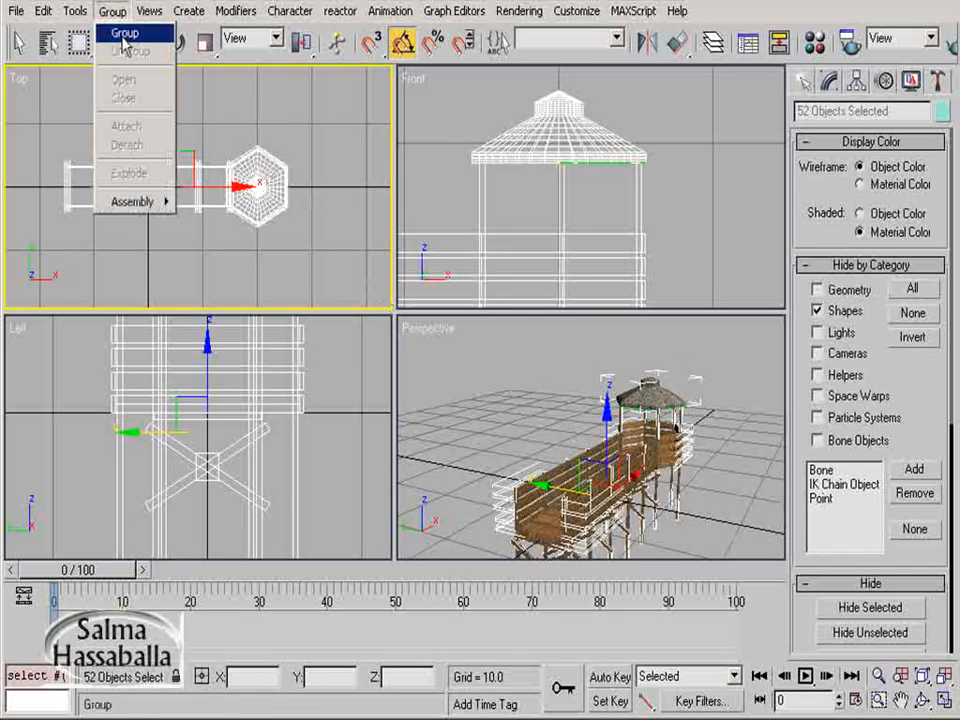
left_click(123, 36)
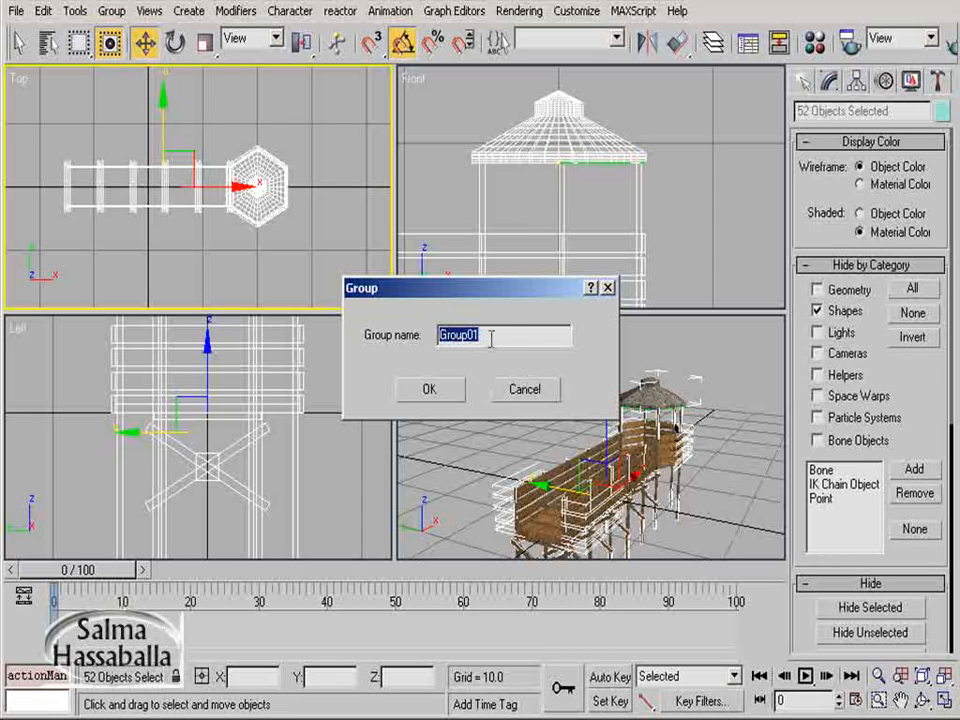
type("Bridge")
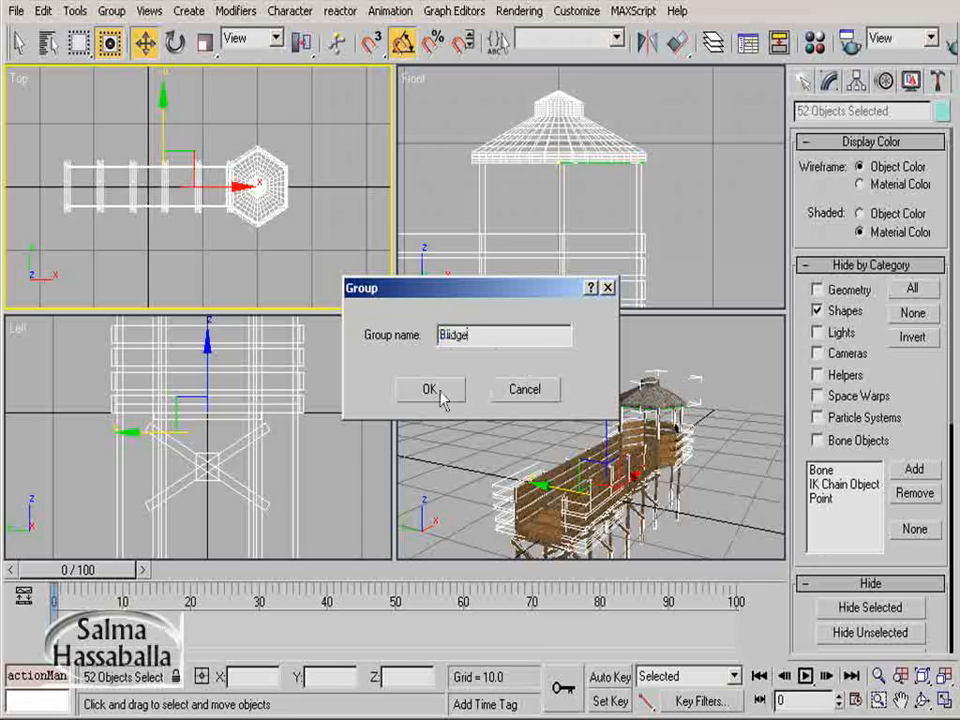
left_click(443, 397)
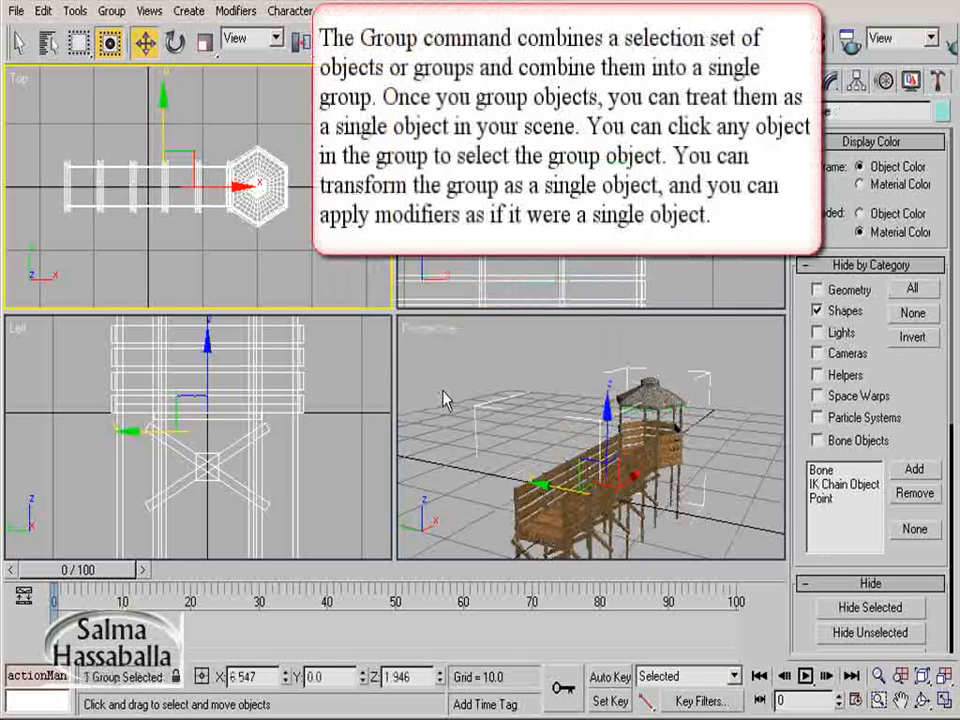
left_click(15, 11)
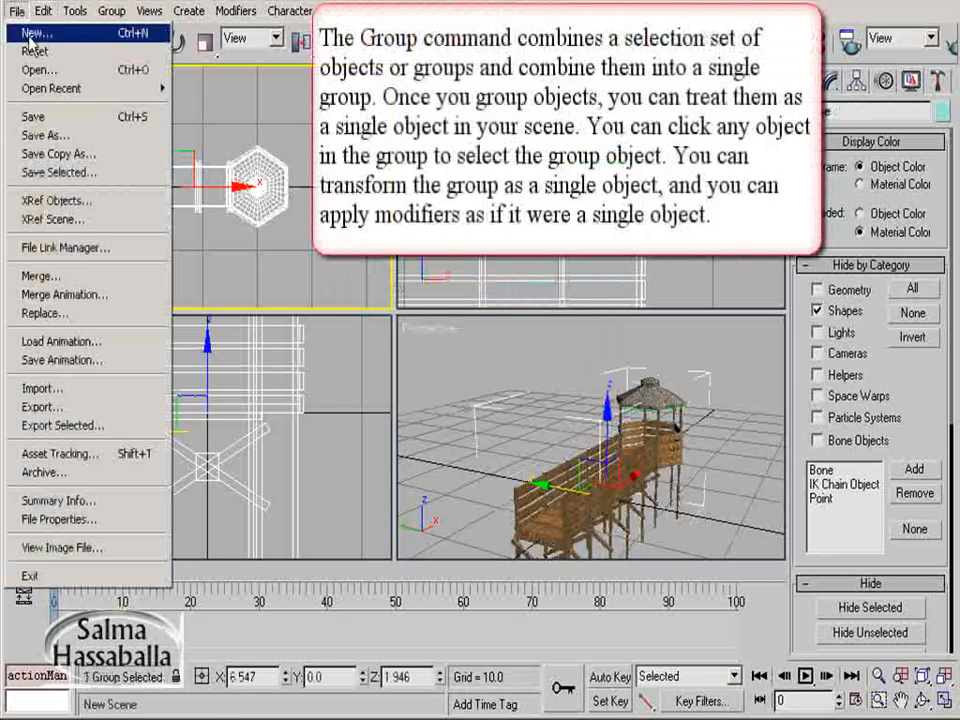
left_click(50, 118)
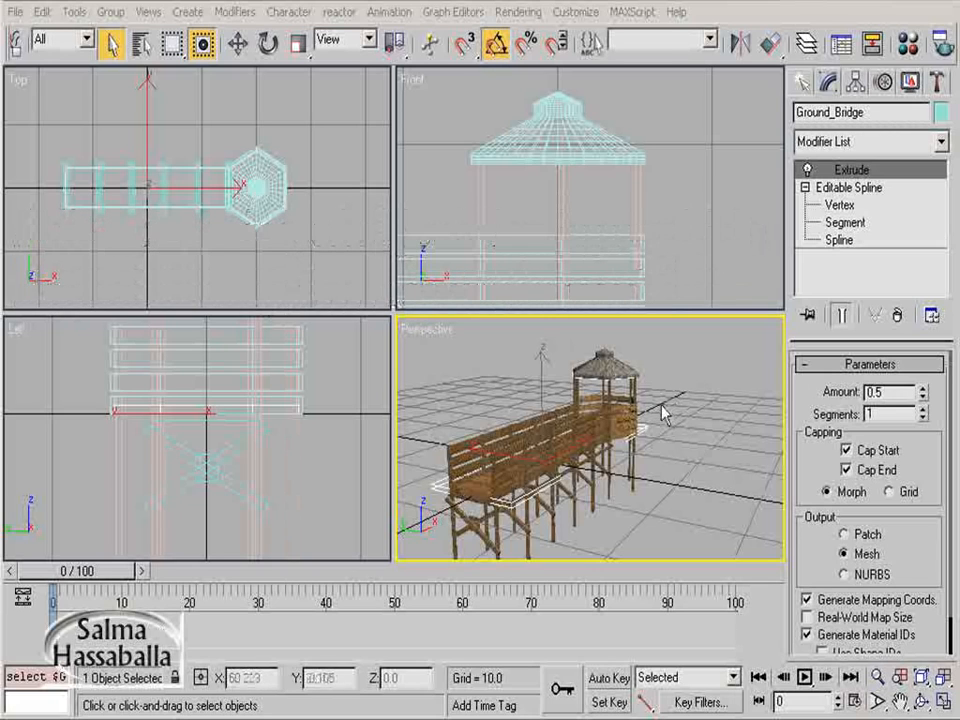
Step: Review the parameters of an upper railing bar, two support columns and the Shed loft, including the loft's deformation options
left_click(628, 409)
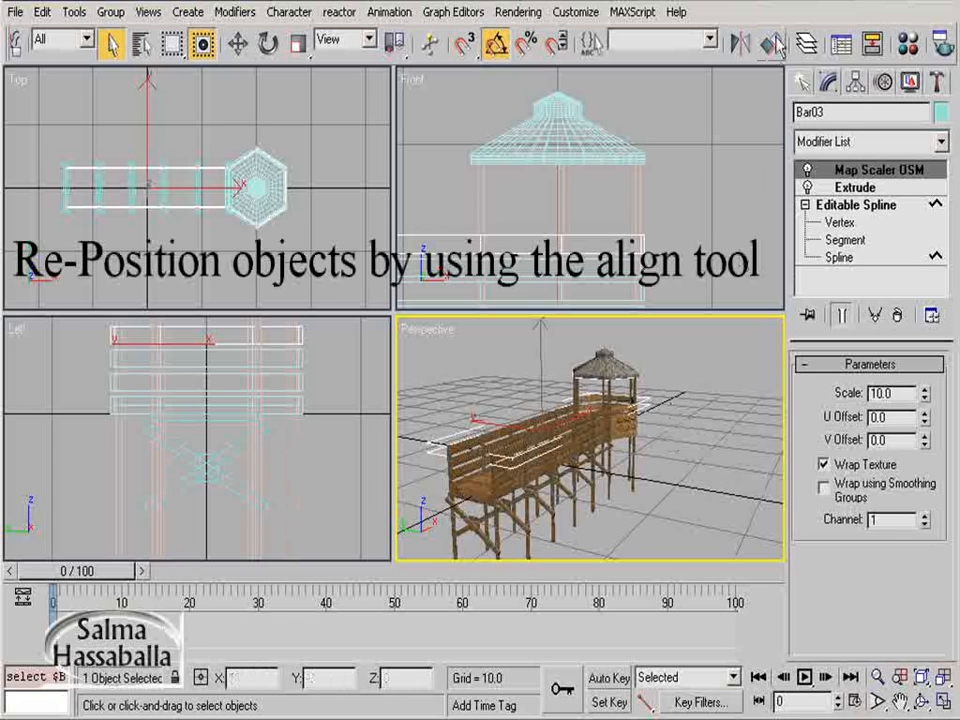
left_click(529, 544)
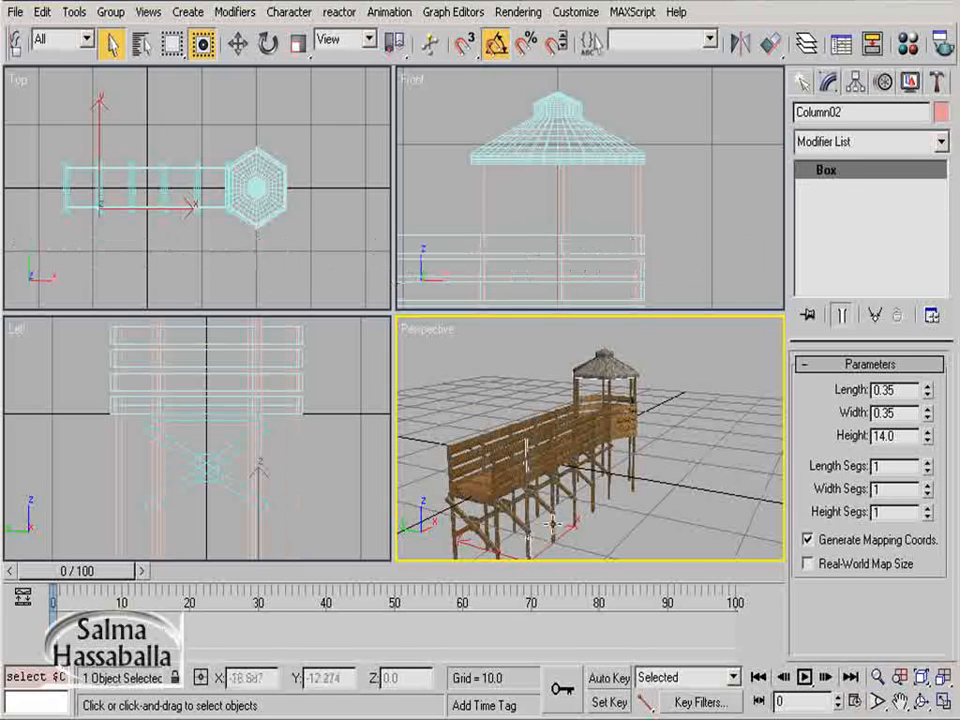
left_click(523, 539)
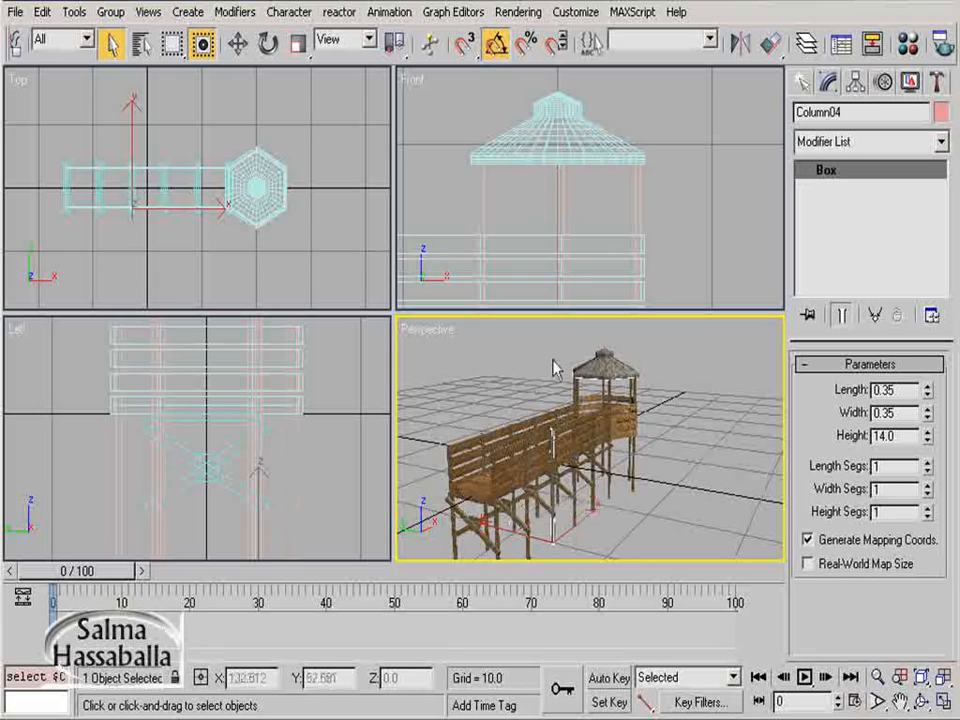
left_click(603, 362)
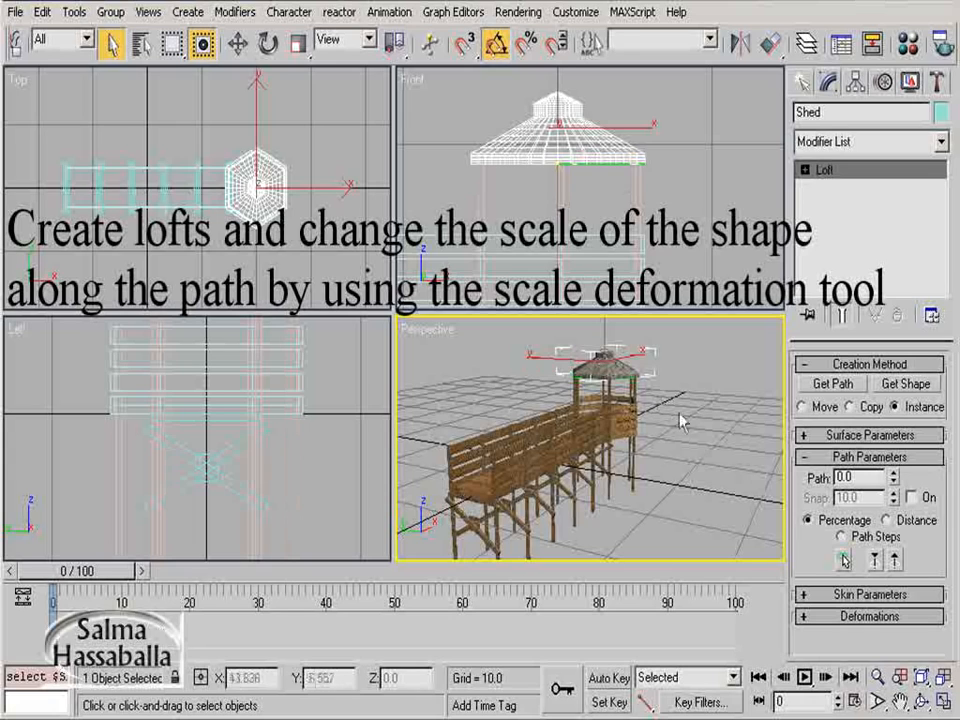
left_click(869, 616)
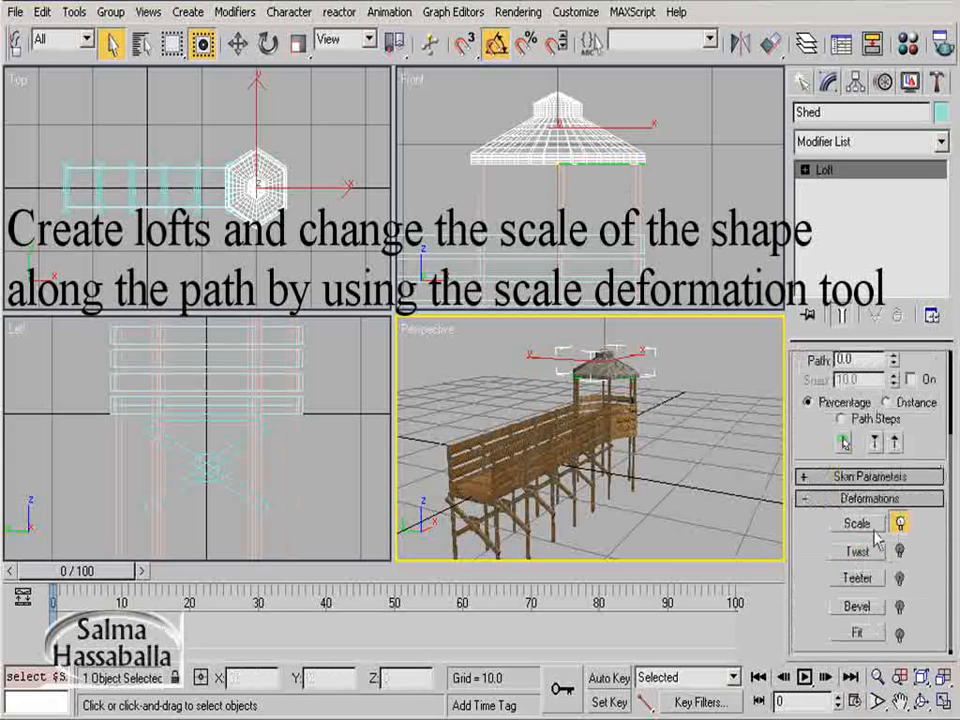